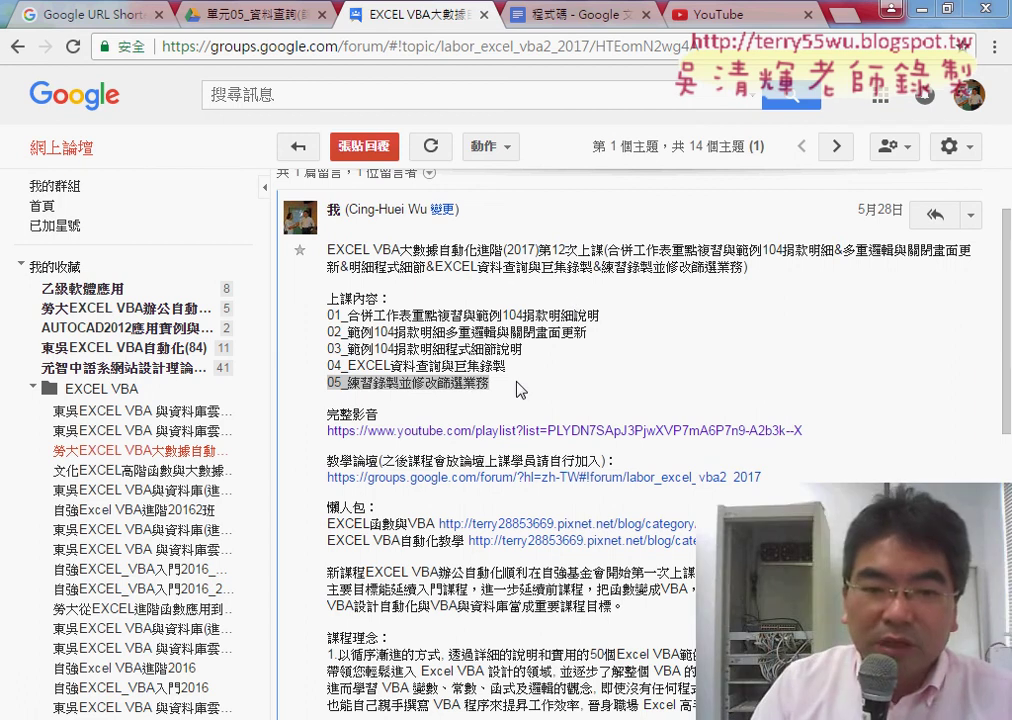
- In the forum post, select the five course content lines, then mark the words 合併工作
{"action": "left_click", "coordinate": [517, 383]}
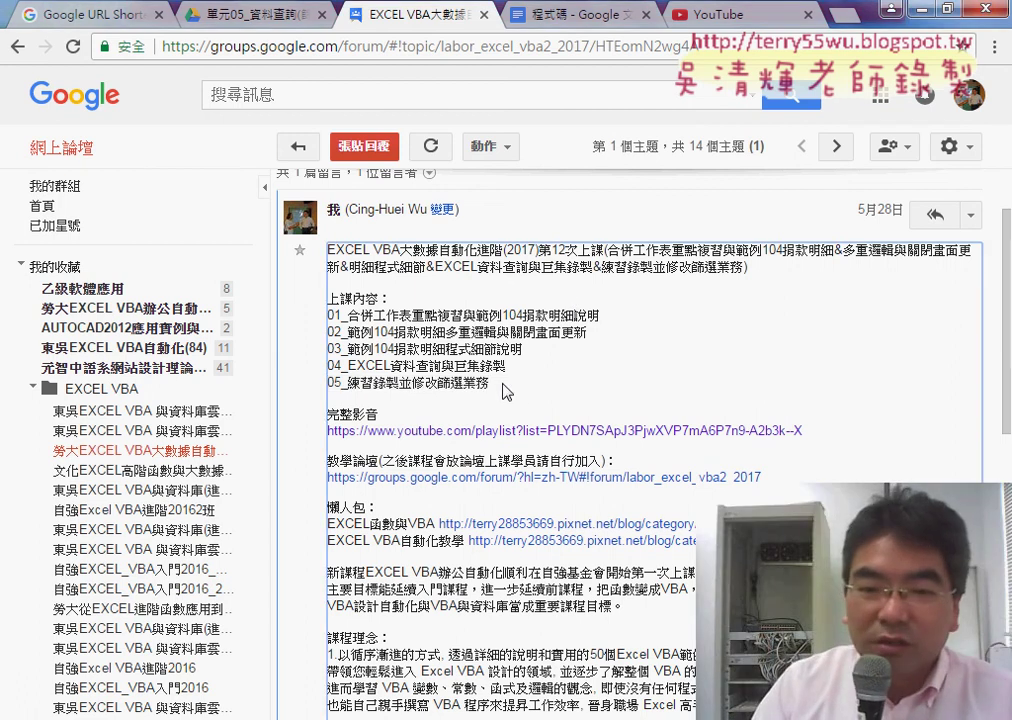
{"action": "left_click_drag", "start_coordinate": [490, 383], "coordinate": [328, 314]}
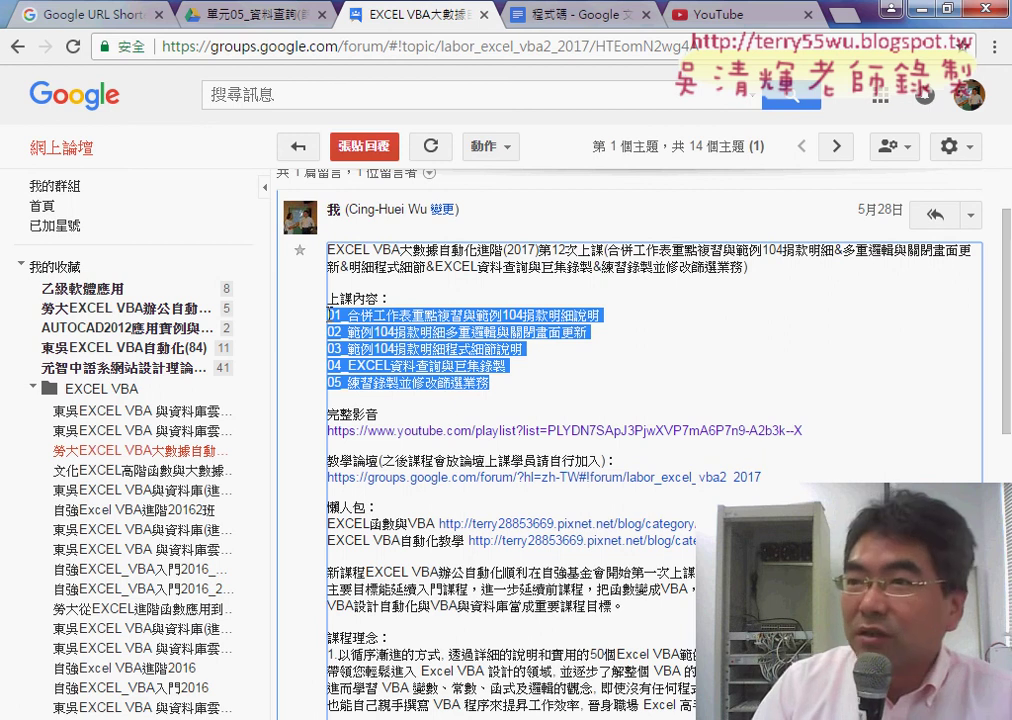
{"action": "left_click", "coordinate": [458, 330]}
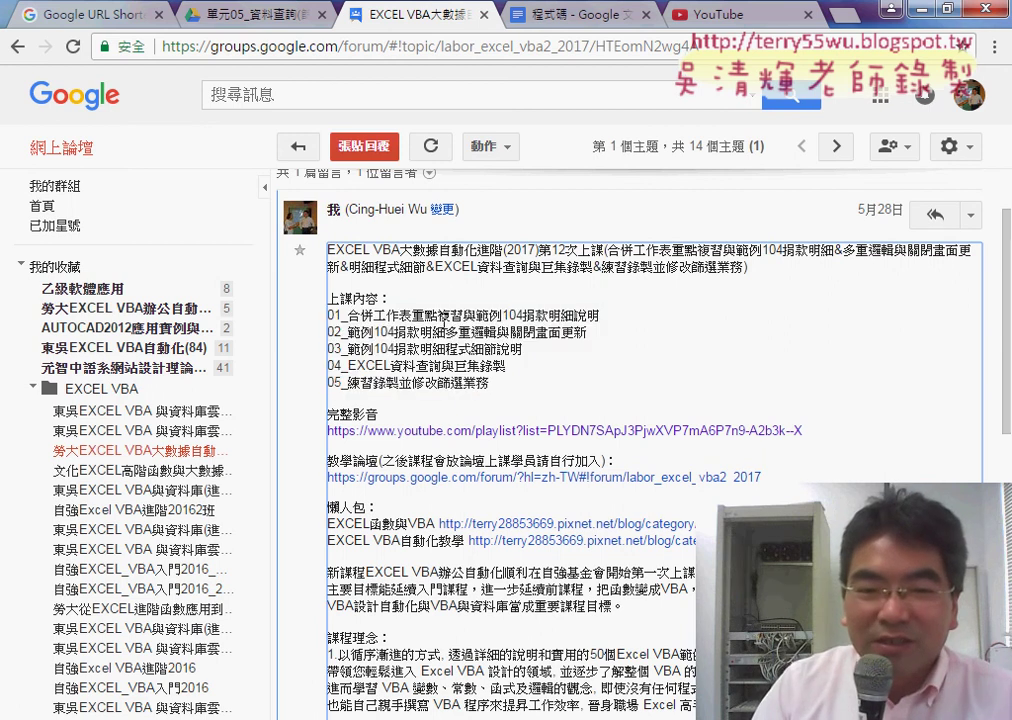
{"action": "left_click_drag", "start_coordinate": [347, 315], "coordinate": [399, 315]}
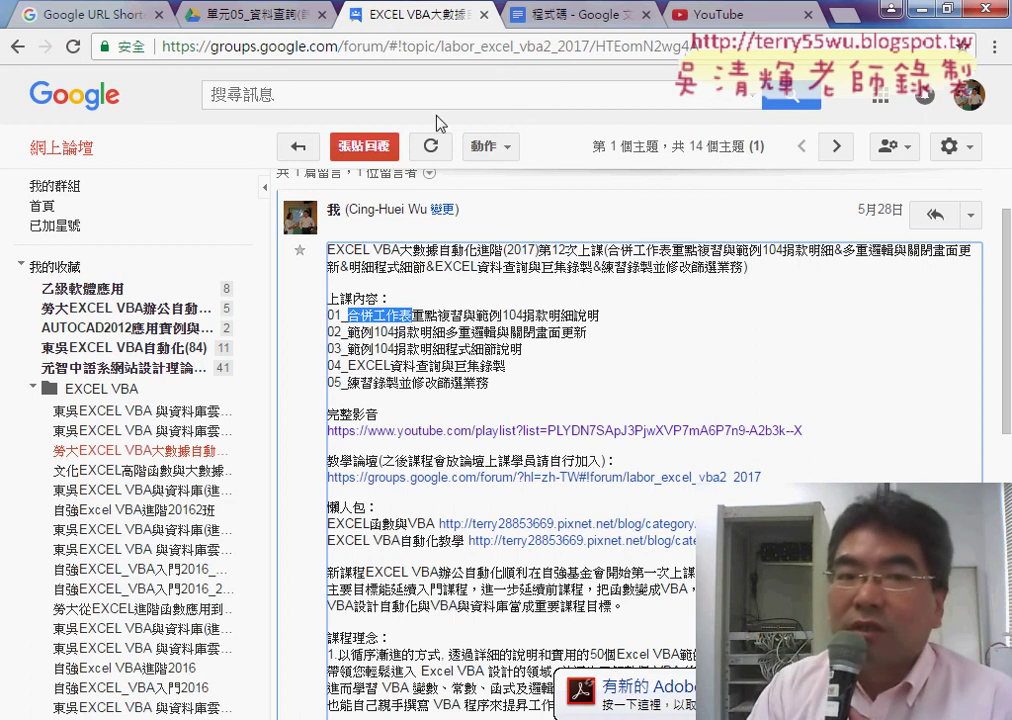
- In Drive, go up a folder, enter 單元04_工作表合併 and open its 程式碼 doc
{"action": "left_click", "coordinate": [222, 20]}
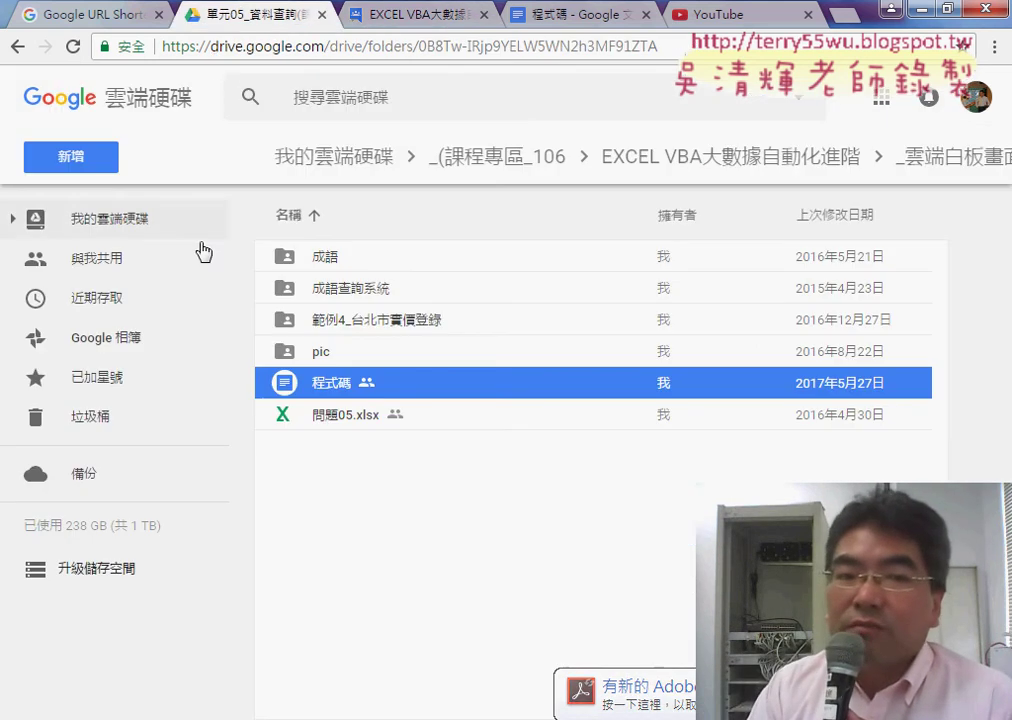
{"action": "left_click", "coordinate": [18, 47]}
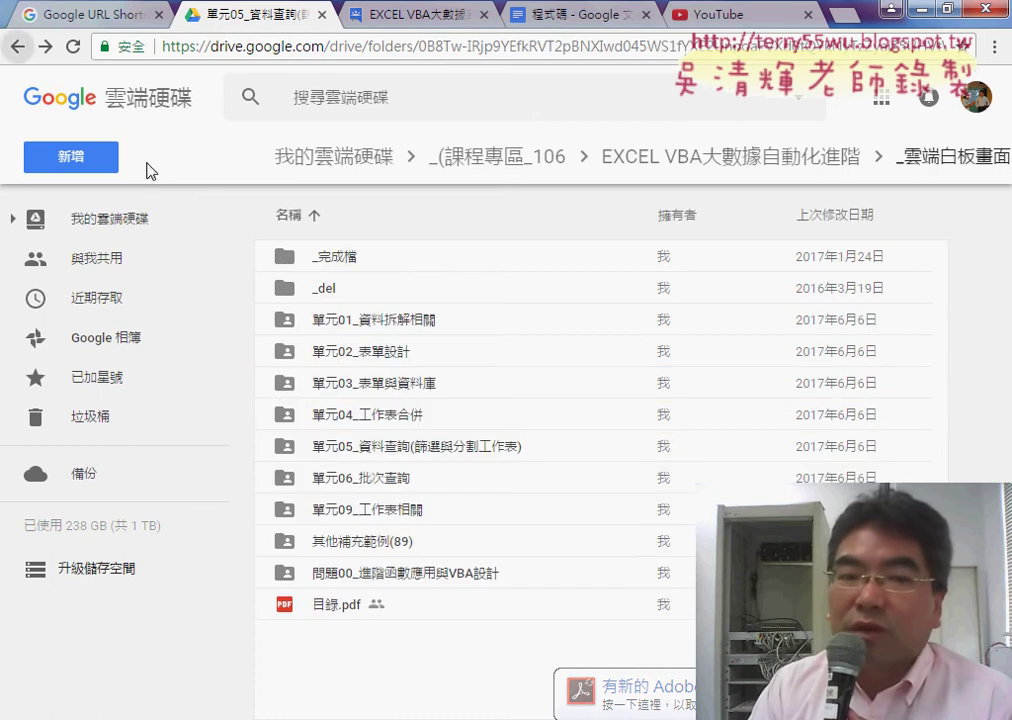
{"action": "double_click", "coordinate": [390, 414]}
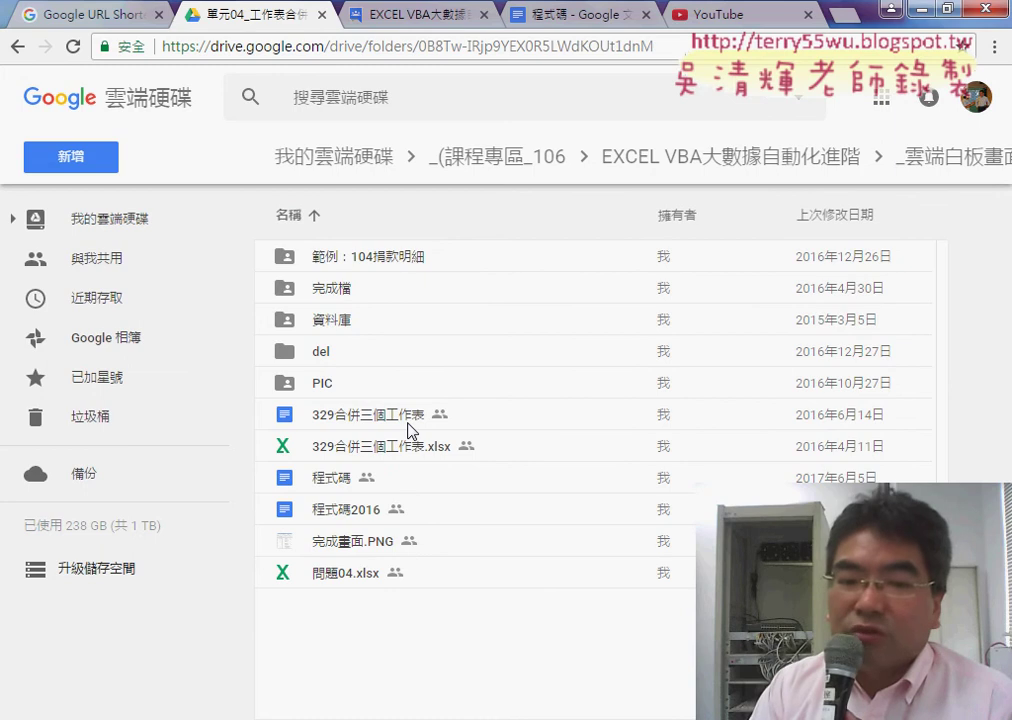
{"action": "double_click", "coordinate": [345, 479]}
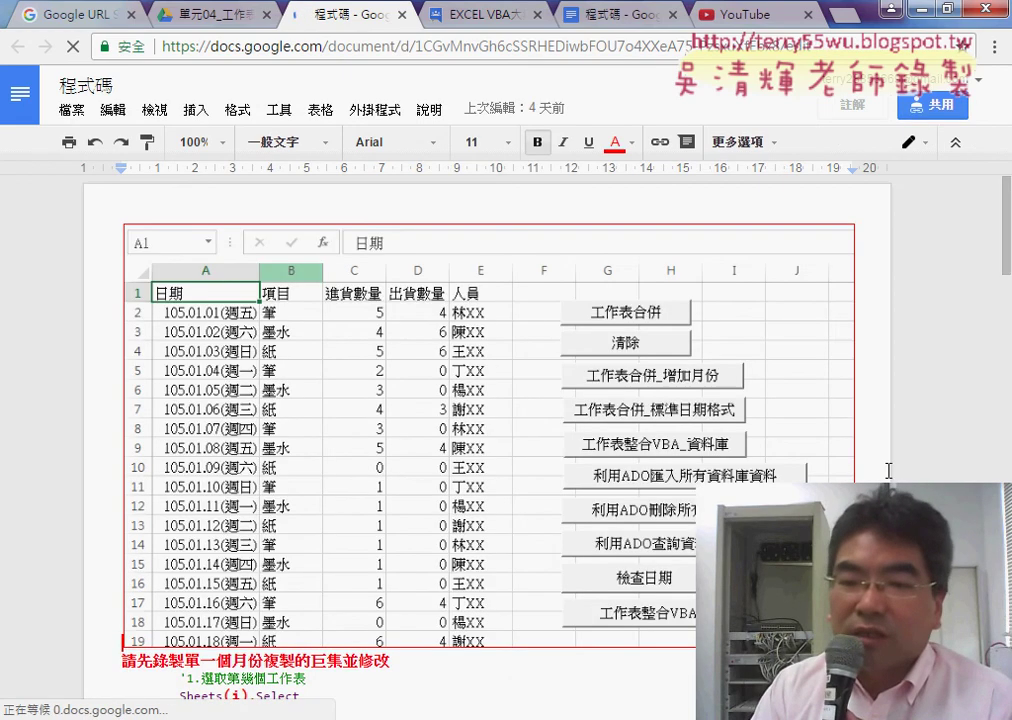
- Scroll down to the recorded macro code and place the cursor after its last line
{"action": "scroll", "coordinate": [888, 470], "scroll_direction": "down", "scroll_amount": 3}
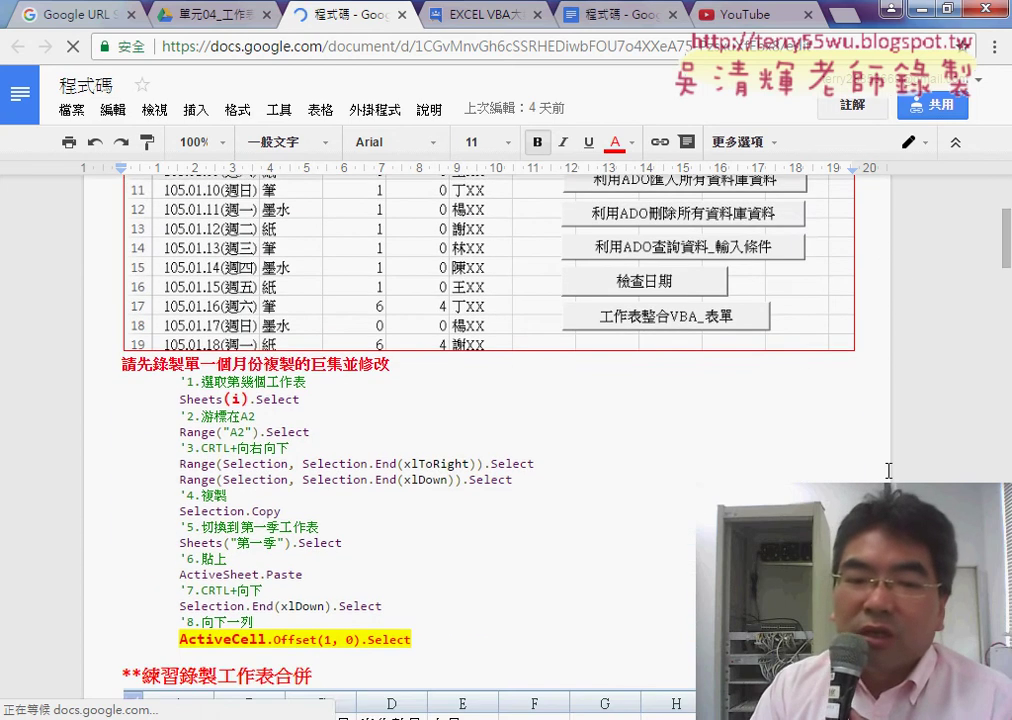
{"action": "scroll", "coordinate": [565, 553], "scroll_direction": "down", "scroll_amount": 1}
{"action": "left_click", "coordinate": [451, 539]}
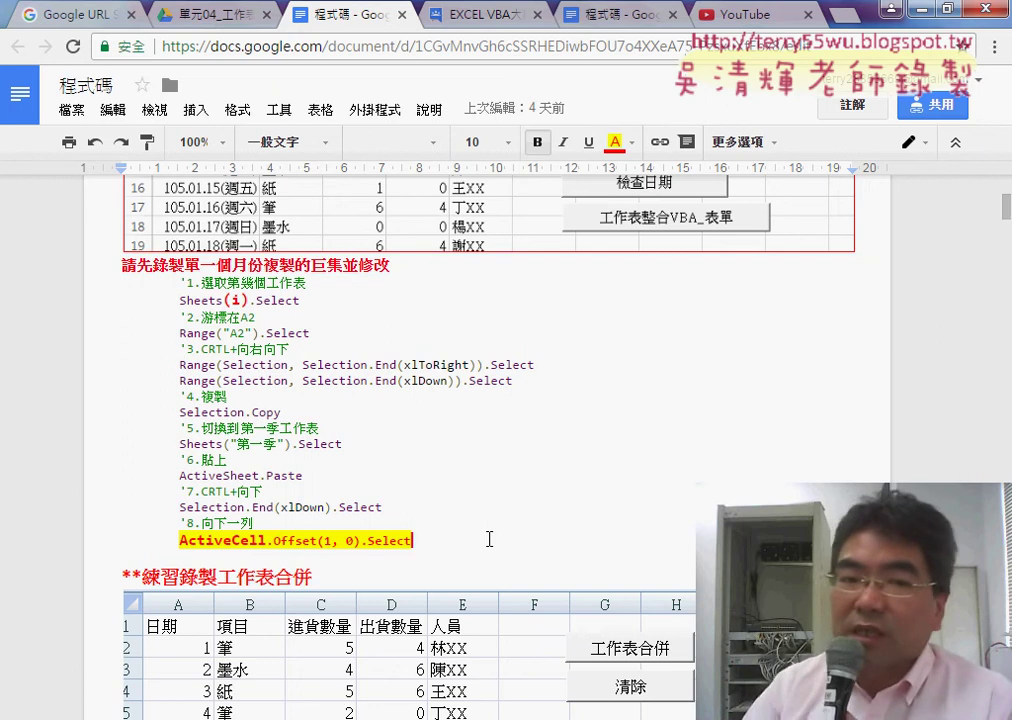
- Highlight the step-1 comment and its number 1., then the entire recorded macro block
{"action": "triple_click", "coordinate": [180, 283]}
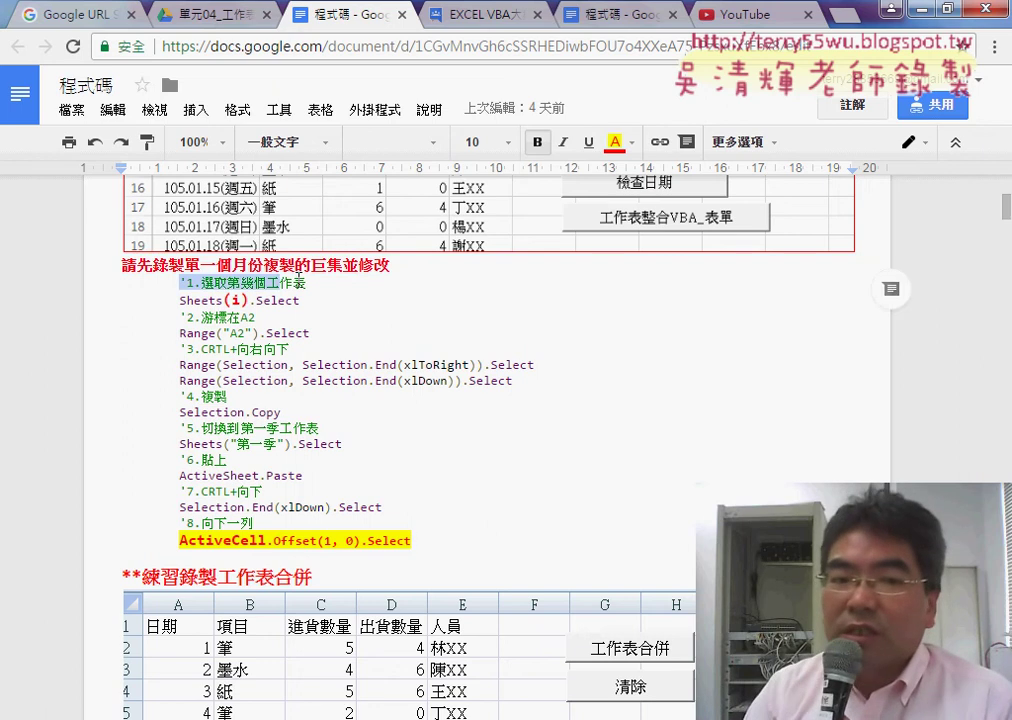
{"action": "left_click_drag", "start_coordinate": [186, 285], "coordinate": [179, 284]}
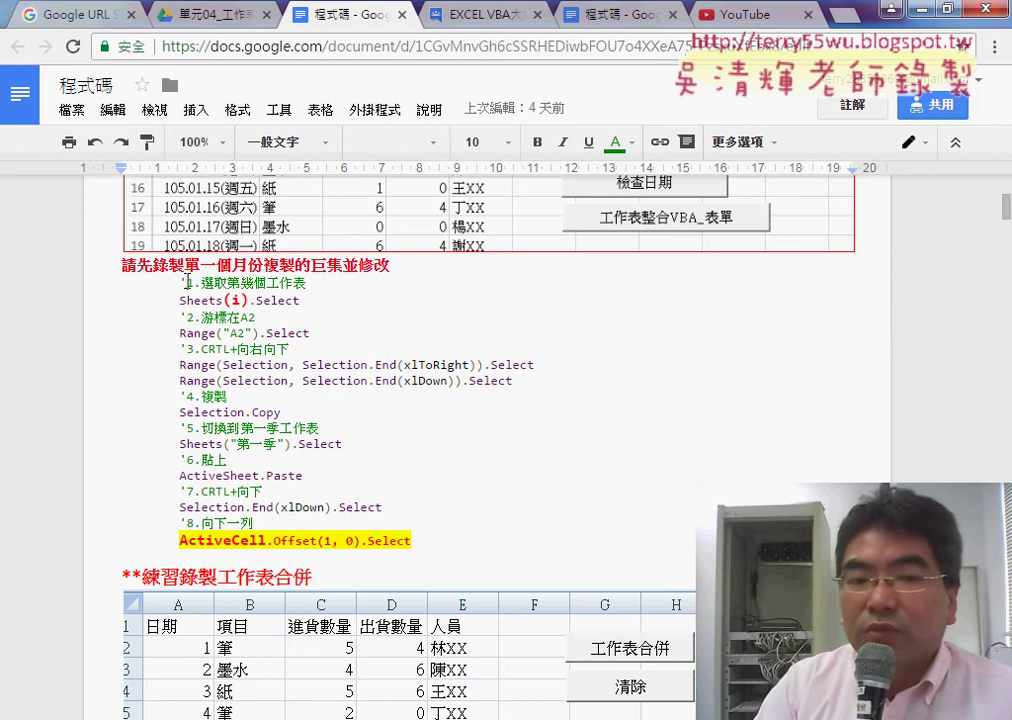
{"action": "left_click_drag", "start_coordinate": [186, 283], "coordinate": [309, 283]}
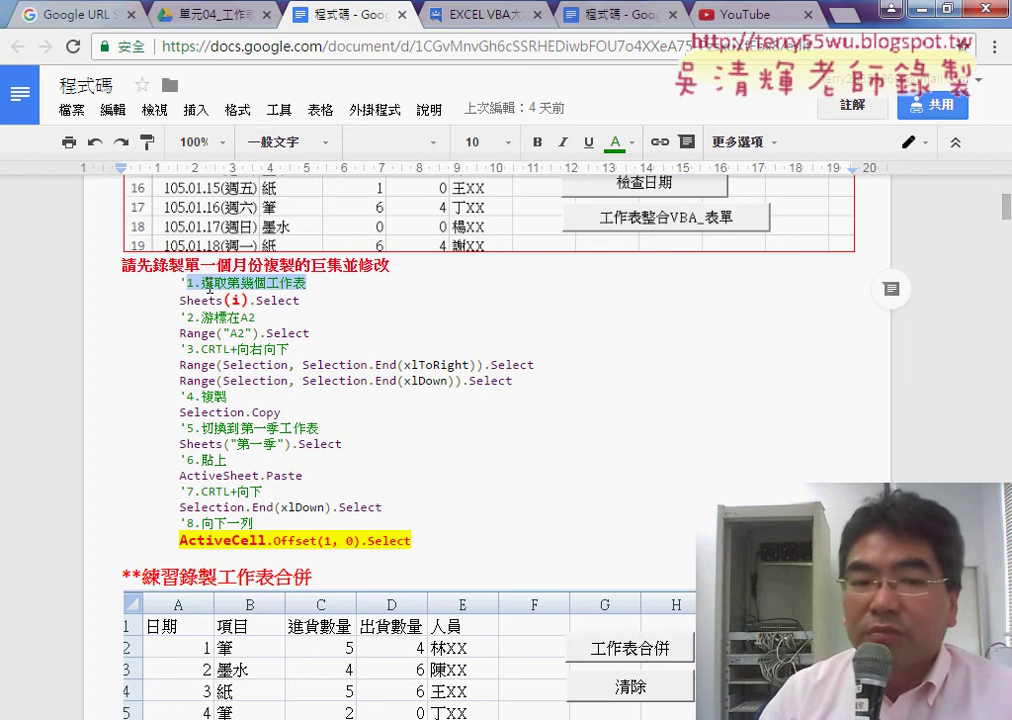
{"action": "left_click_drag", "start_coordinate": [195, 286], "coordinate": [181, 283]}
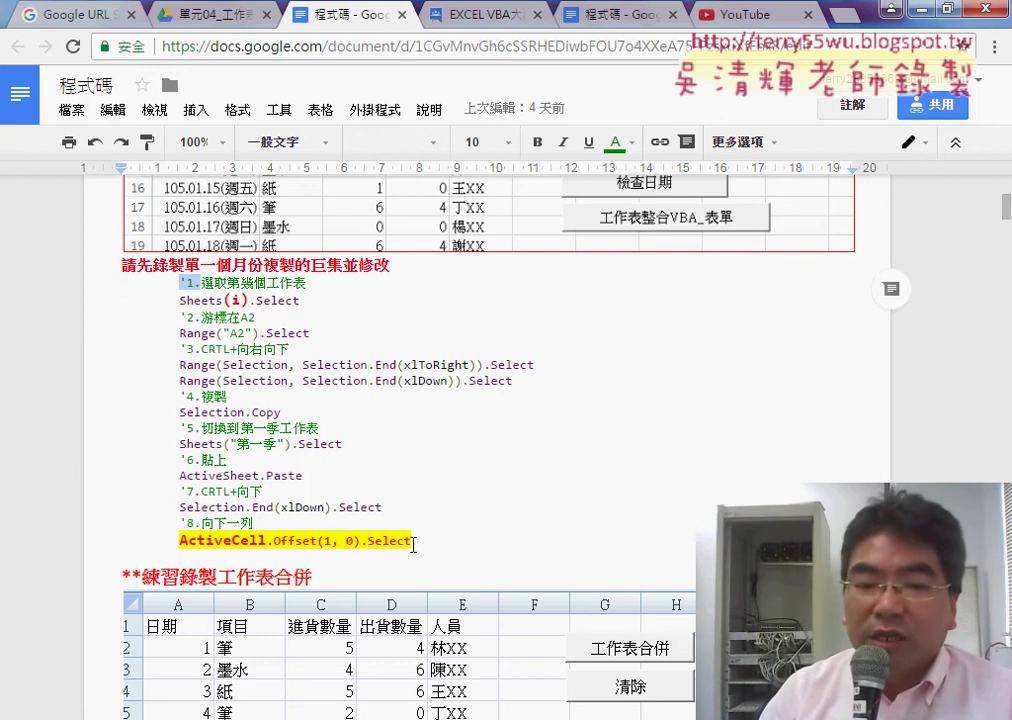
{"action": "mouse_move", "coordinate": [413, 543]}
{"action": "left_mouse_down"}
{"action": "mouse_move", "coordinate": [95, 300]}
{"action": "mouse_move", "coordinate": [91, 284]}
{"action": "left_mouse_up"}
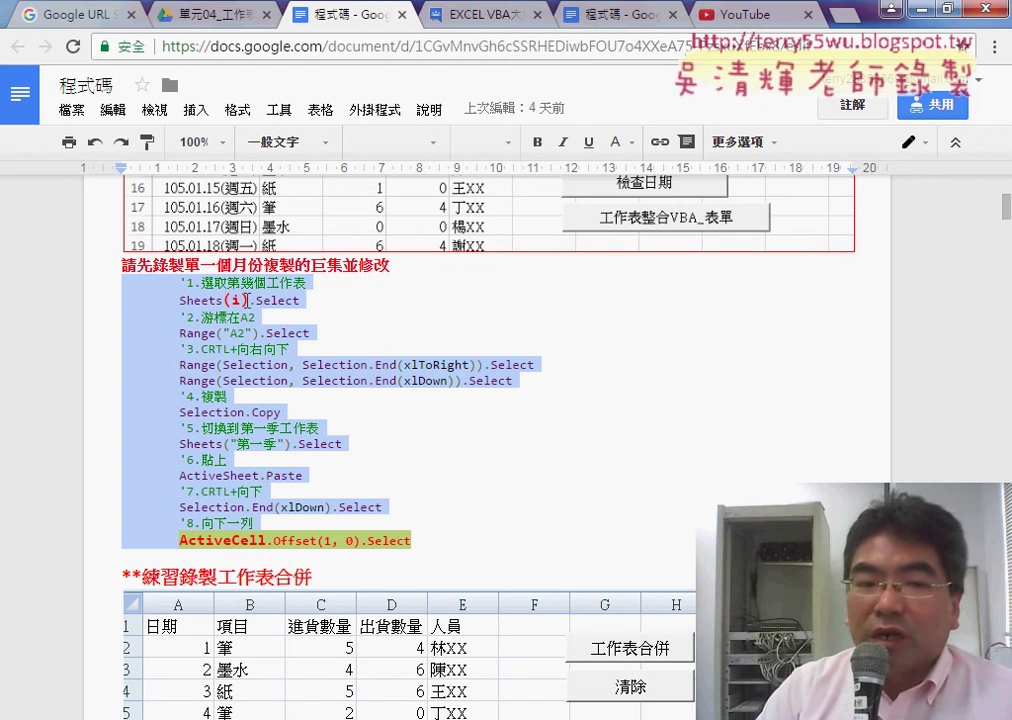
{"action": "left_click", "coordinate": [250, 300]}
{"action": "double_click", "coordinate": [245, 300]}
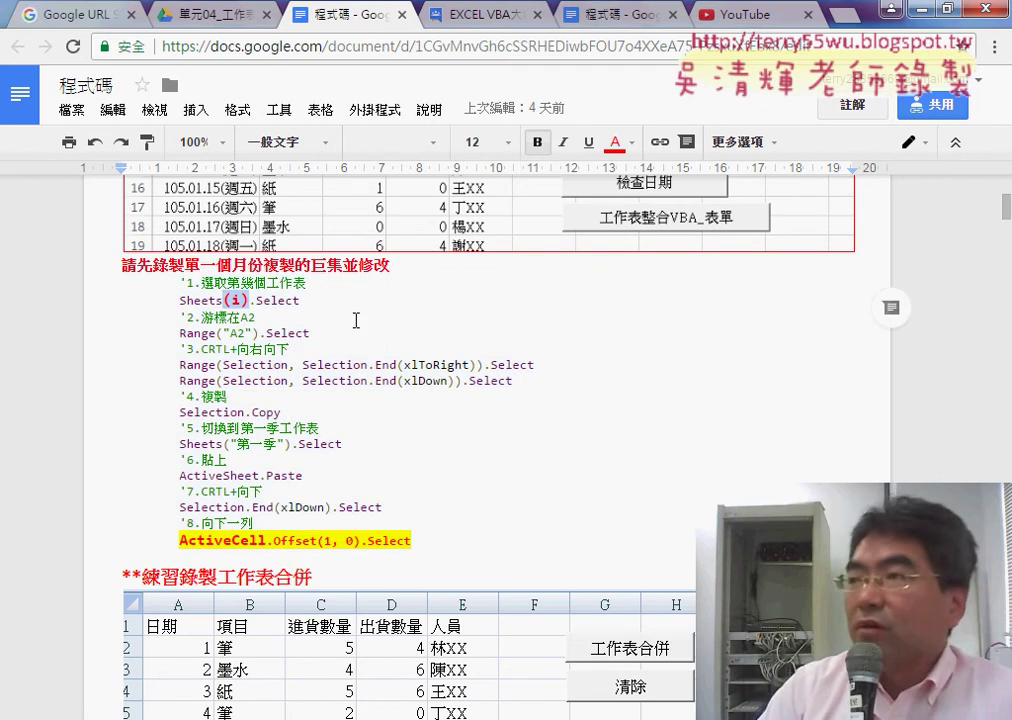
{"action": "left_click_drag", "start_coordinate": [300, 300], "coordinate": [251, 300]}
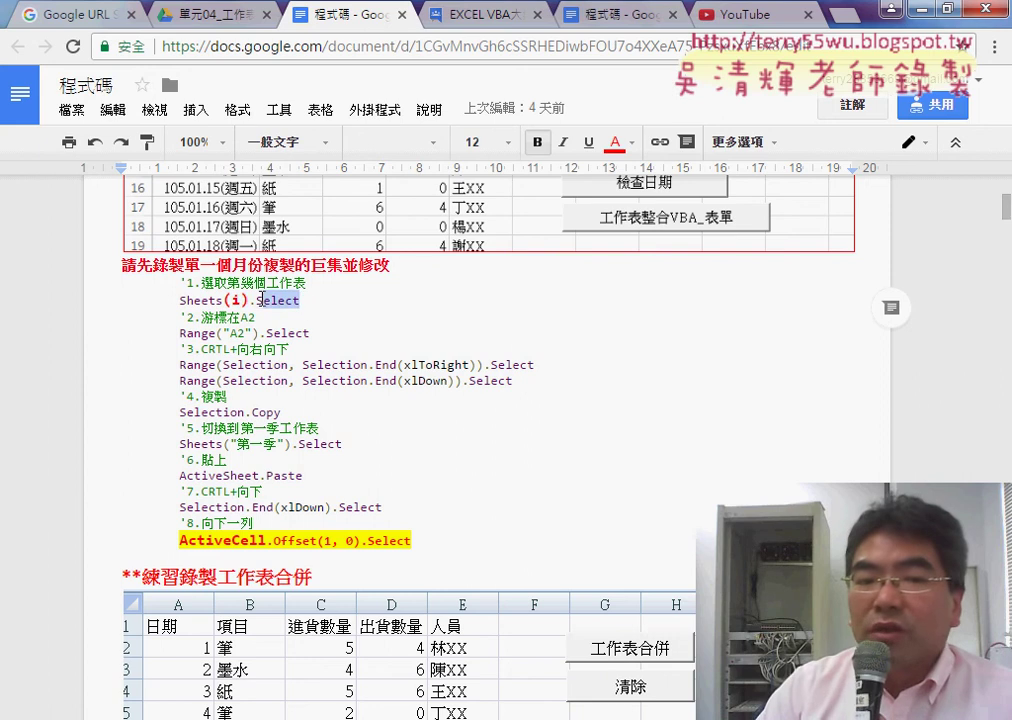
{"action": "left_click", "coordinate": [248, 300]}
{"action": "double_click", "coordinate": [236, 300]}
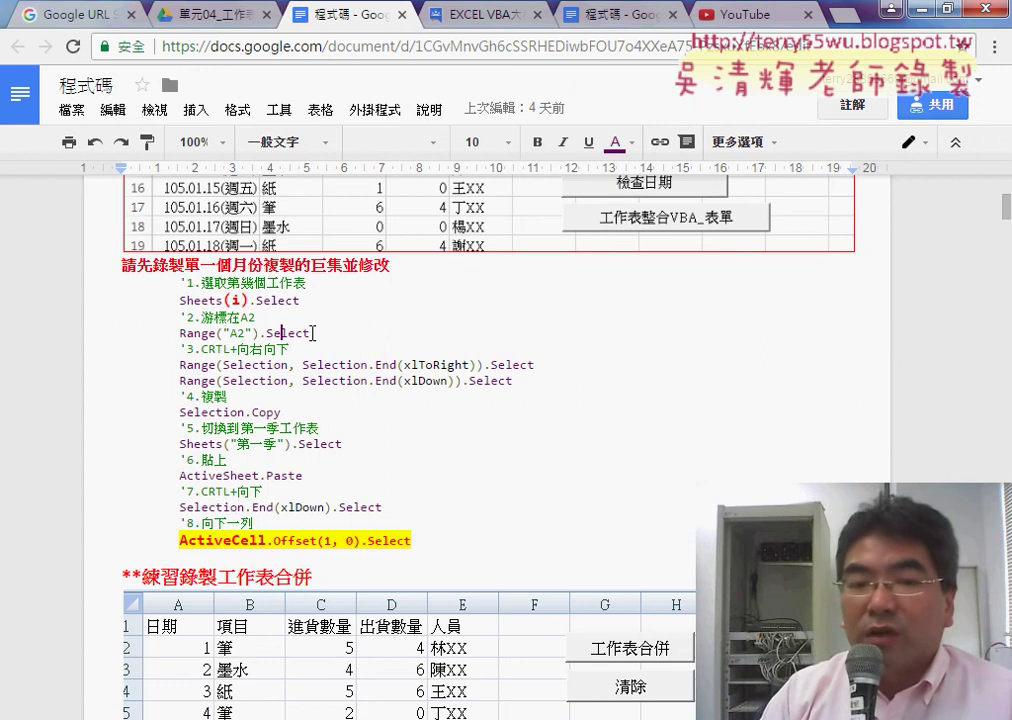
{"action": "left_click_drag", "start_coordinate": [309, 333], "coordinate": [180, 333]}
{"action": "left_click", "coordinate": [238, 380]}
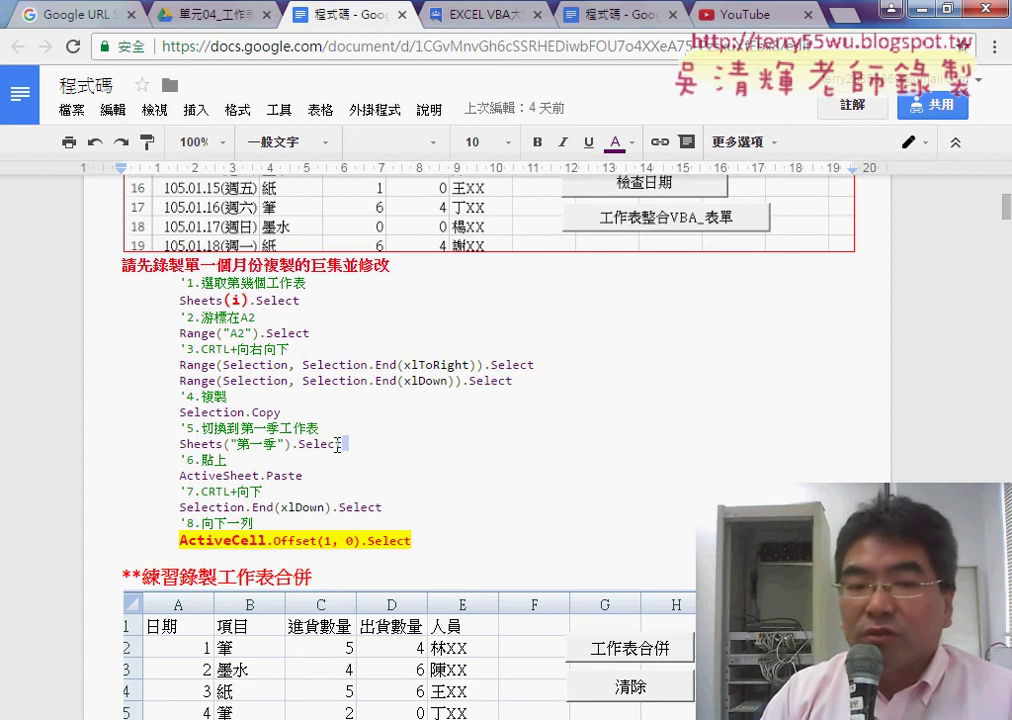
{"action": "mouse_move", "coordinate": [337, 445]}
{"action": "left_mouse_down"}
{"action": "mouse_move", "coordinate": [182, 443]}
{"action": "mouse_move", "coordinate": [287, 444]}
{"action": "left_mouse_up"}
{"action": "left_click", "coordinate": [281, 428]}
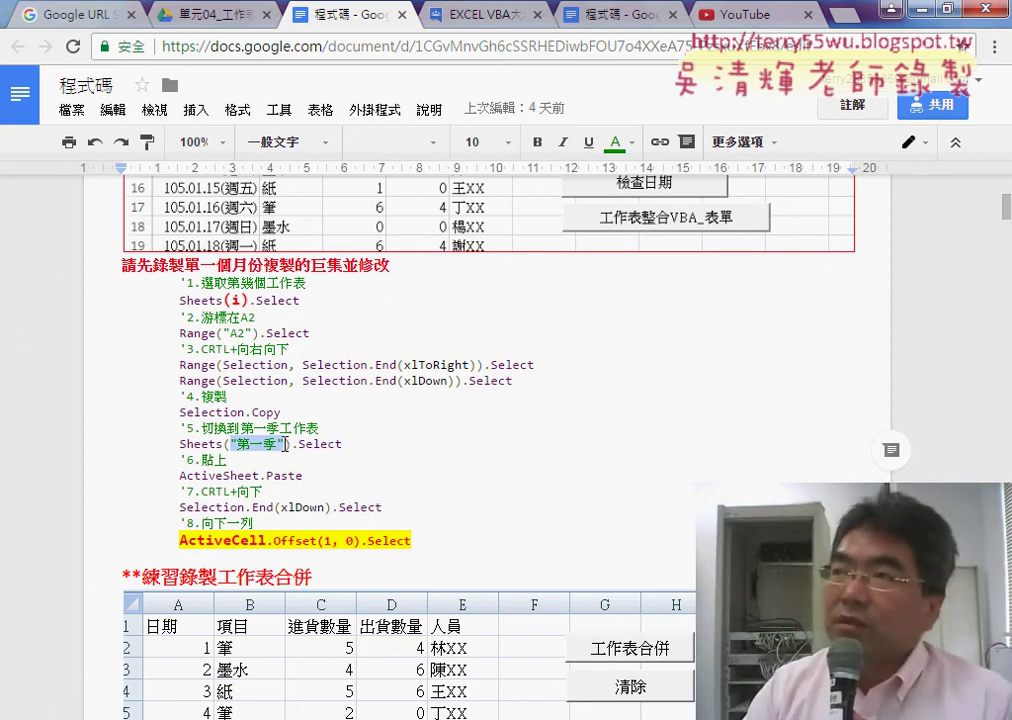
{"action": "scroll", "coordinate": [288, 444], "scroll_direction": "down", "scroll_amount": 2}
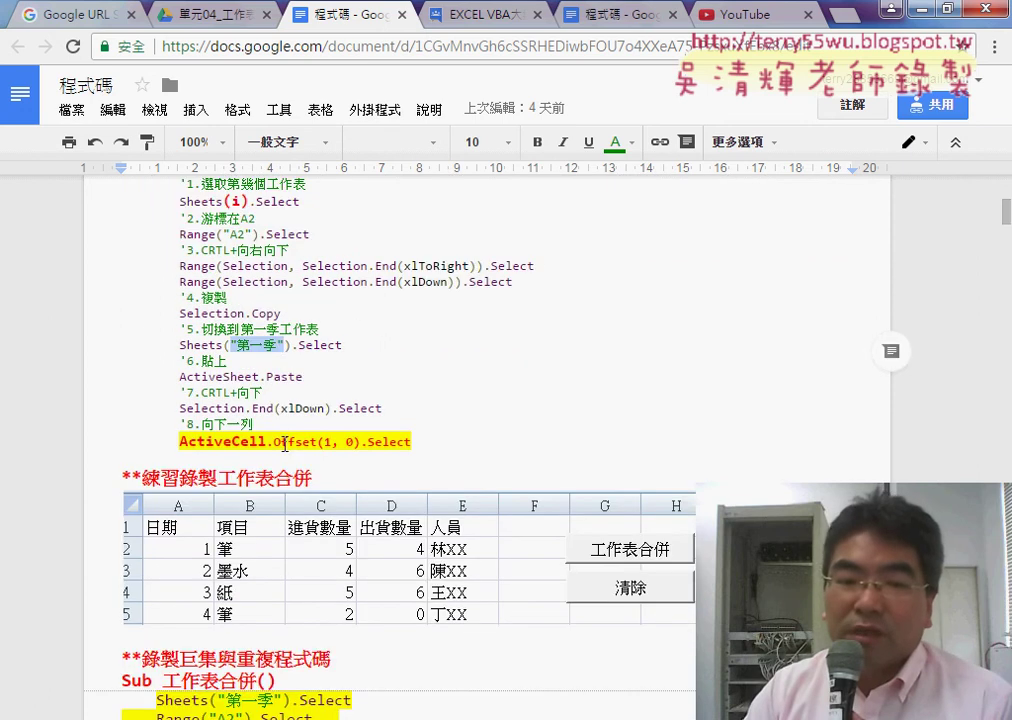
{"action": "left_click_drag", "start_coordinate": [302, 377], "coordinate": [207, 378]}
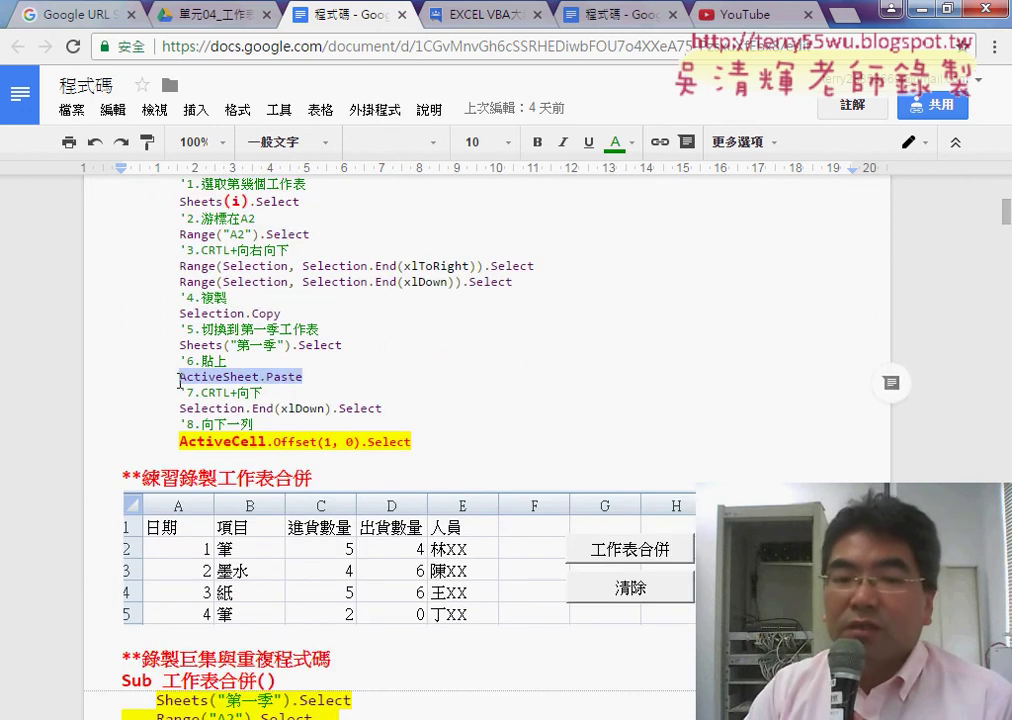
{"action": "left_click_drag", "start_coordinate": [179, 408], "coordinate": [389, 408]}
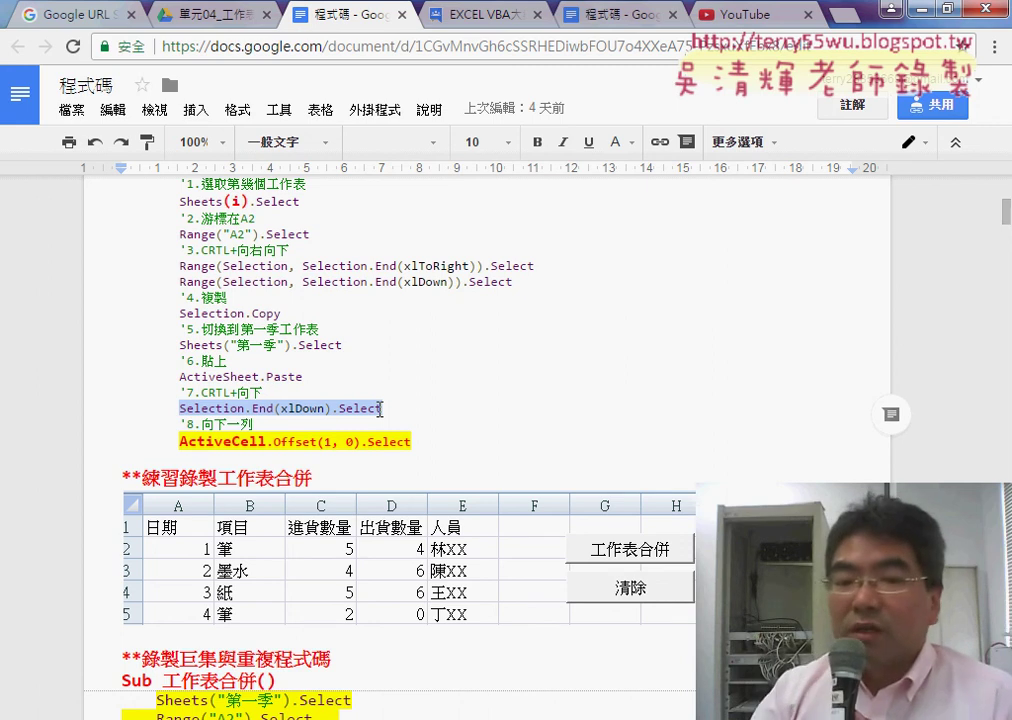
{"action": "left_click_drag", "start_coordinate": [402, 407], "coordinate": [180, 393]}
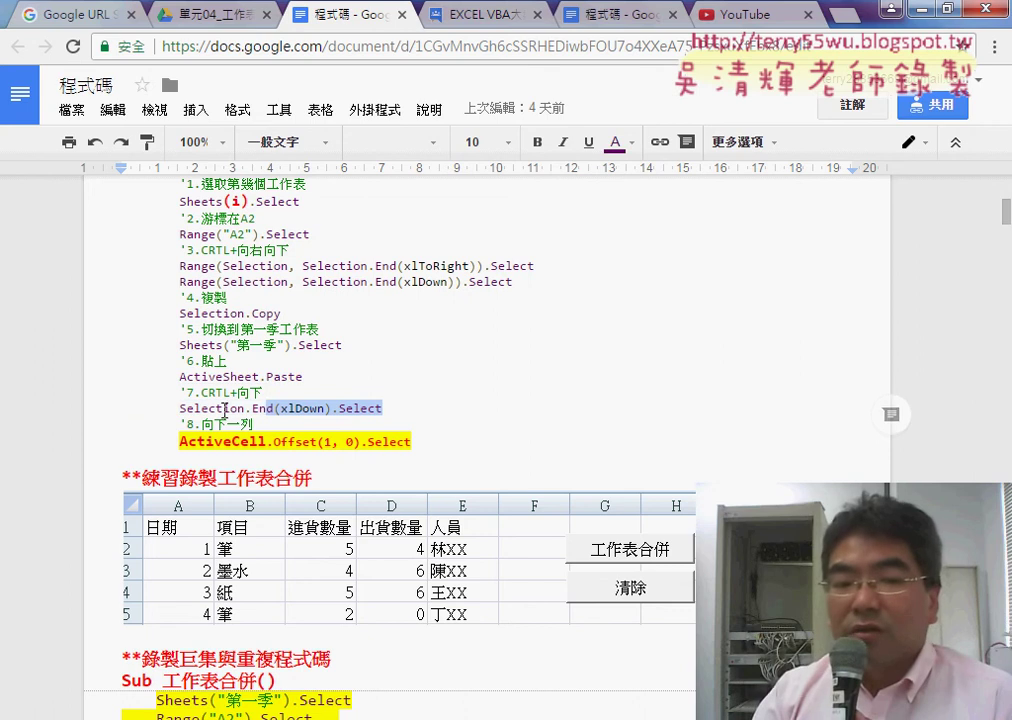
{"action": "left_click_drag", "start_coordinate": [180, 441], "coordinate": [414, 440]}
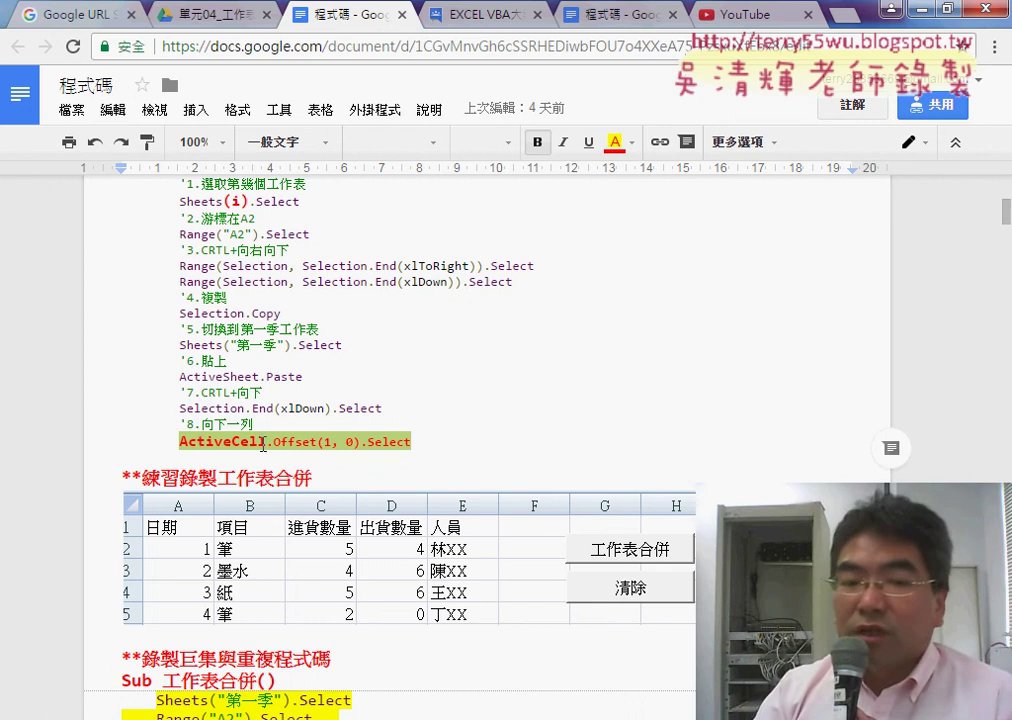
{"action": "left_click_drag", "start_coordinate": [179, 409], "coordinate": [348, 409]}
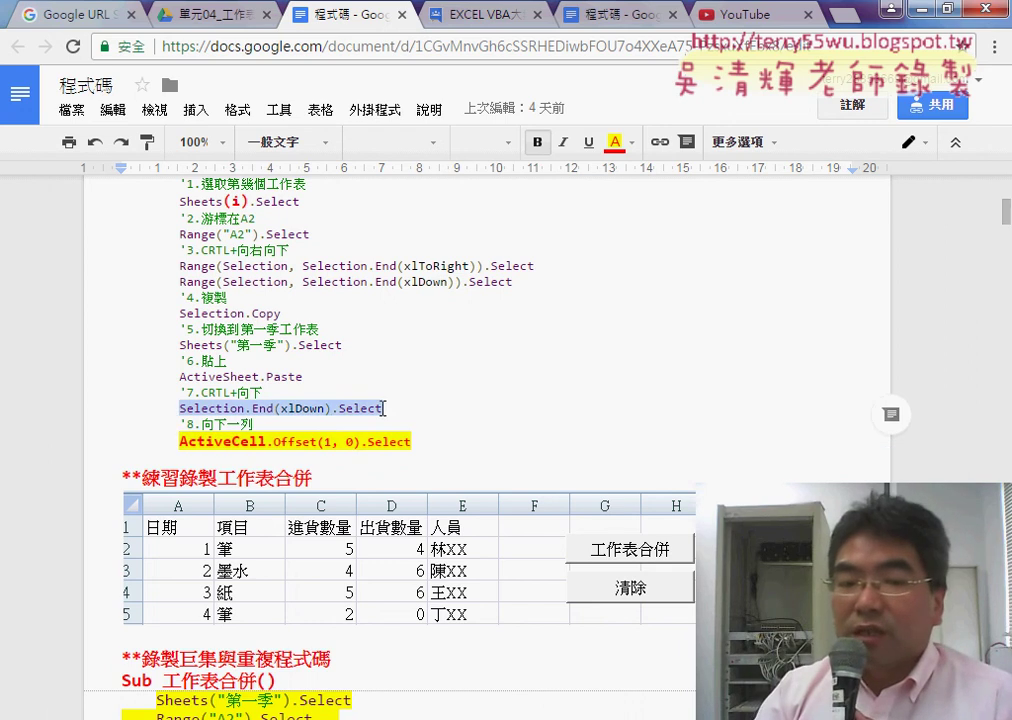
{"action": "left_click_drag", "start_coordinate": [181, 442], "coordinate": [414, 443]}
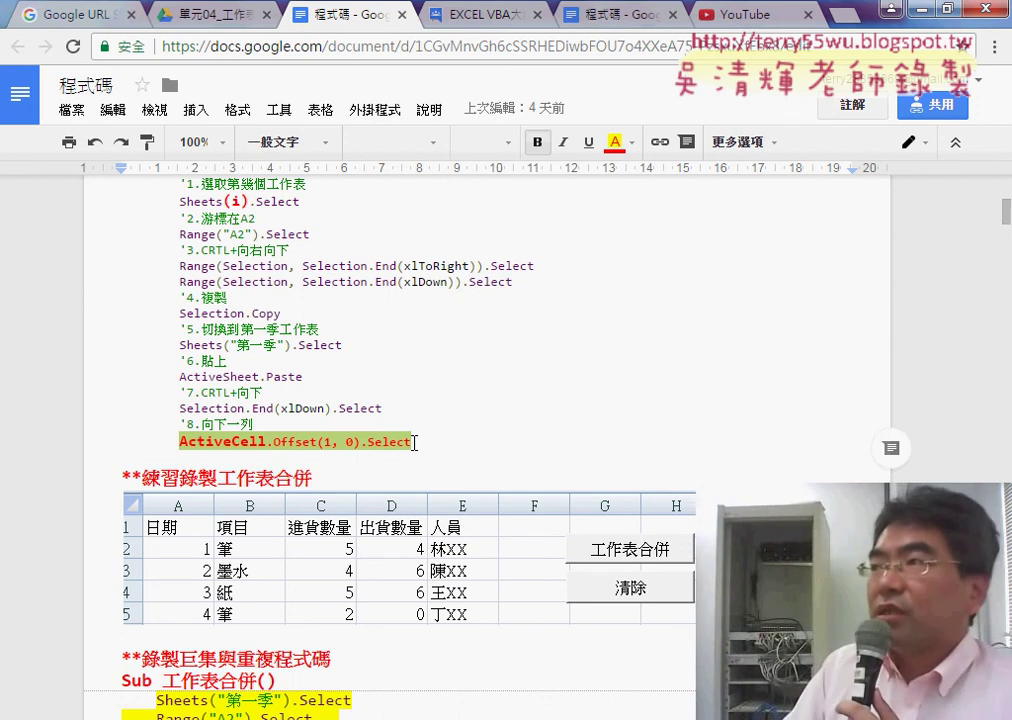
{"action": "double_click", "coordinate": [326, 441]}
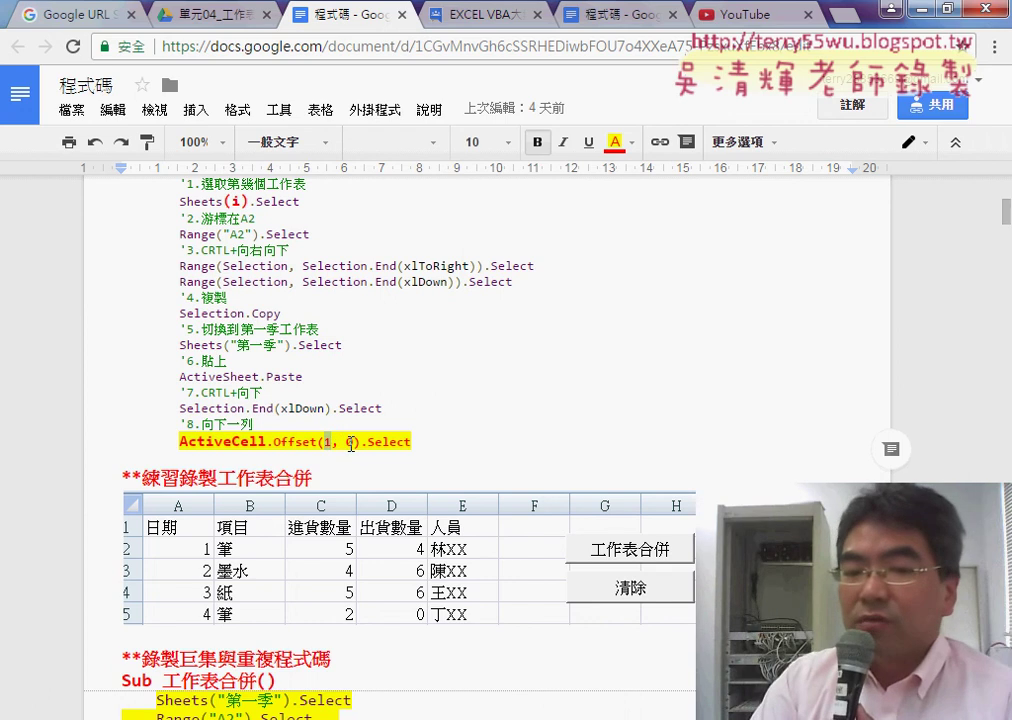
{"action": "double_click", "coordinate": [351, 441]}
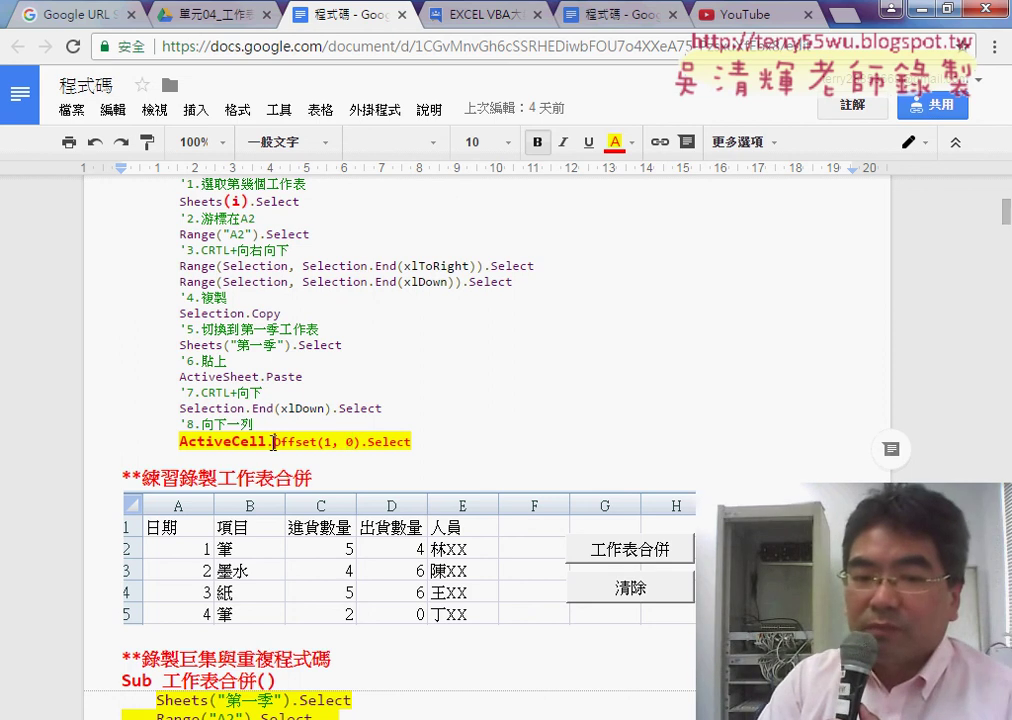
{"action": "left_click_drag", "start_coordinate": [273, 443], "coordinate": [317, 445]}
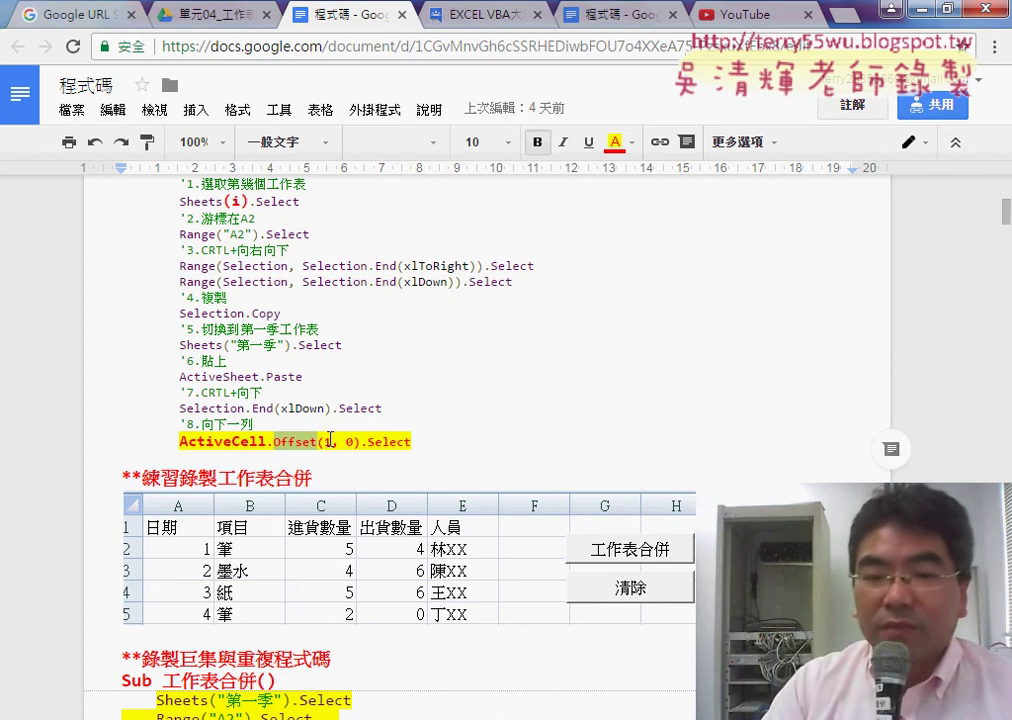
{"action": "left_click_drag", "start_coordinate": [411, 442], "coordinate": [113, 192]}
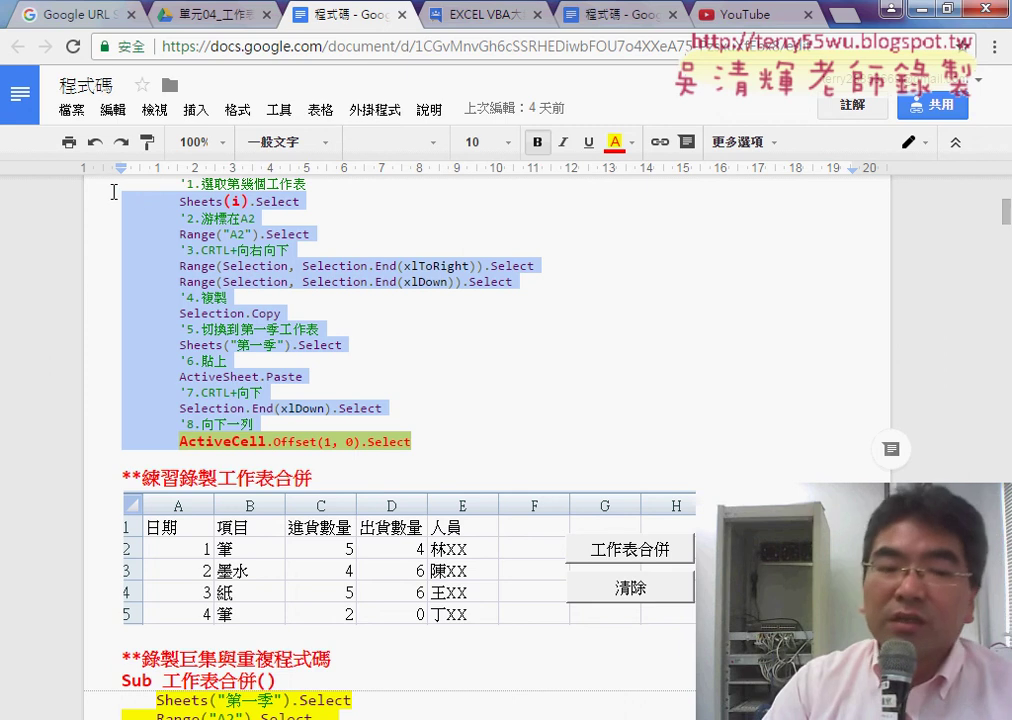
- Scroll to Sub 工作表合併 and select the For i = 1 To Sheets.Count - 1 line and Next
{"action": "scroll", "coordinate": [233, 272], "scroll_direction": "down", "scroll_amount": 1}
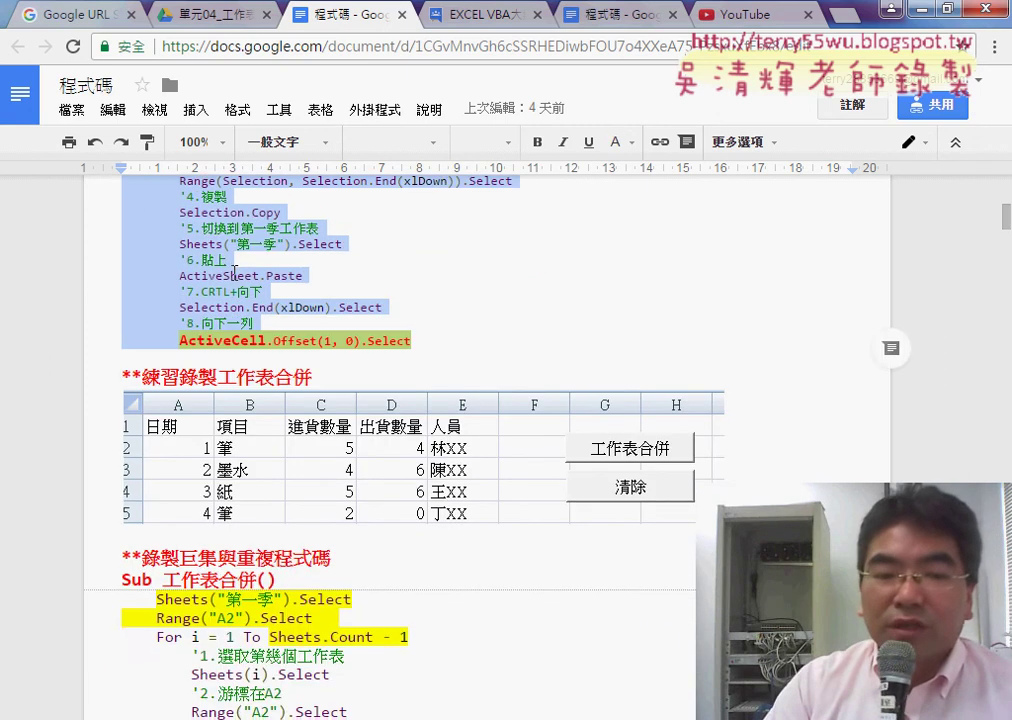
{"action": "scroll", "coordinate": [200, 260], "scroll_direction": "down", "scroll_amount": 4}
{"action": "left_click_drag", "start_coordinate": [156, 243], "coordinate": [407, 243]}
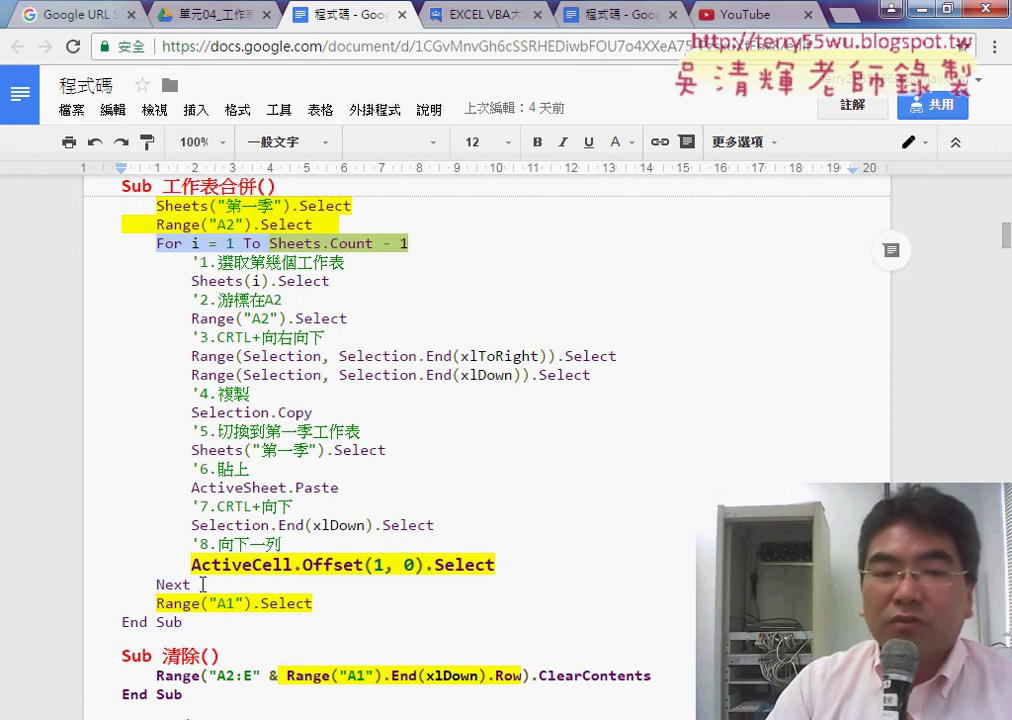
{"action": "left_click_drag", "start_coordinate": [202, 585], "coordinate": [157, 584]}
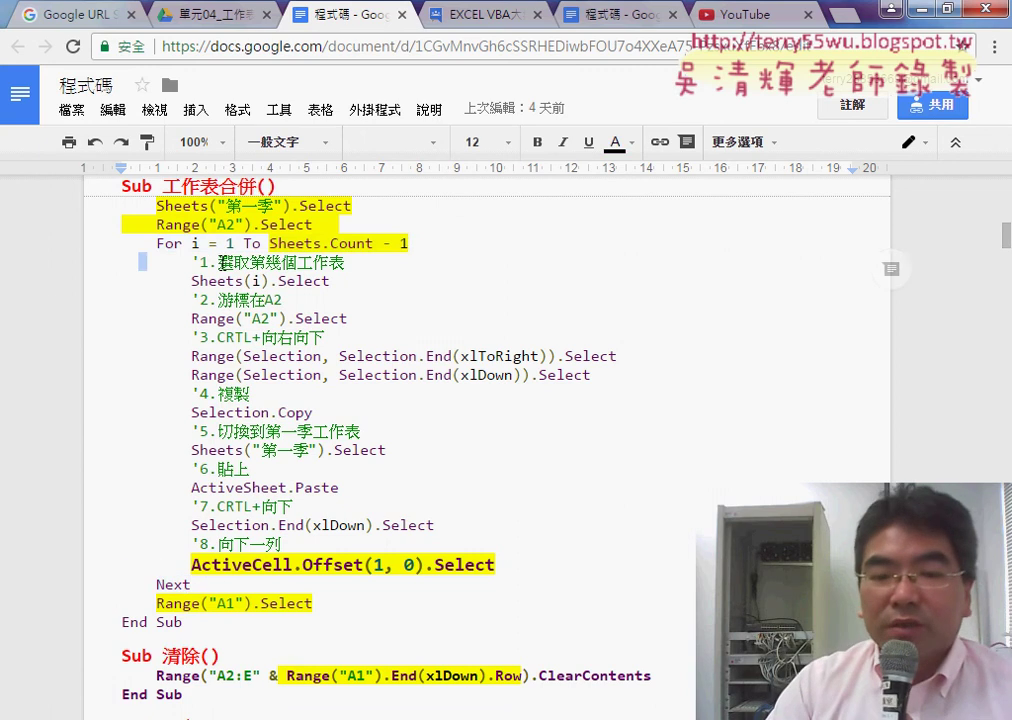
- Select the loop's eight commented steps and underline the For line in red ink
{"action": "left_click_drag", "start_coordinate": [122, 262], "coordinate": [538, 565]}
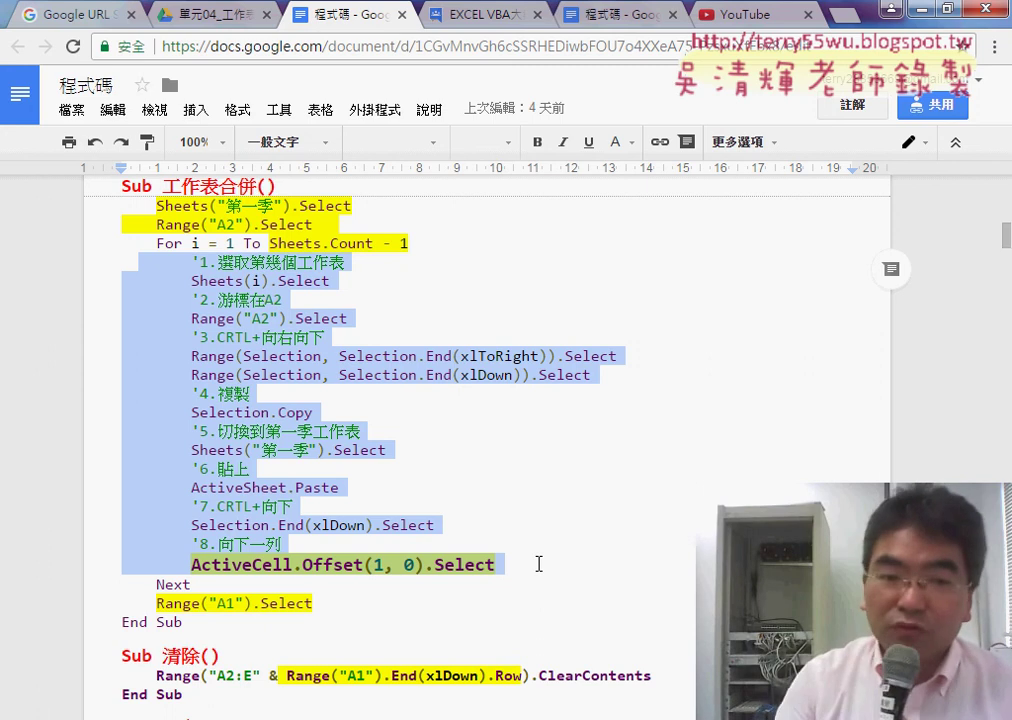
{"action": "key", "text": "ctrl+2"}
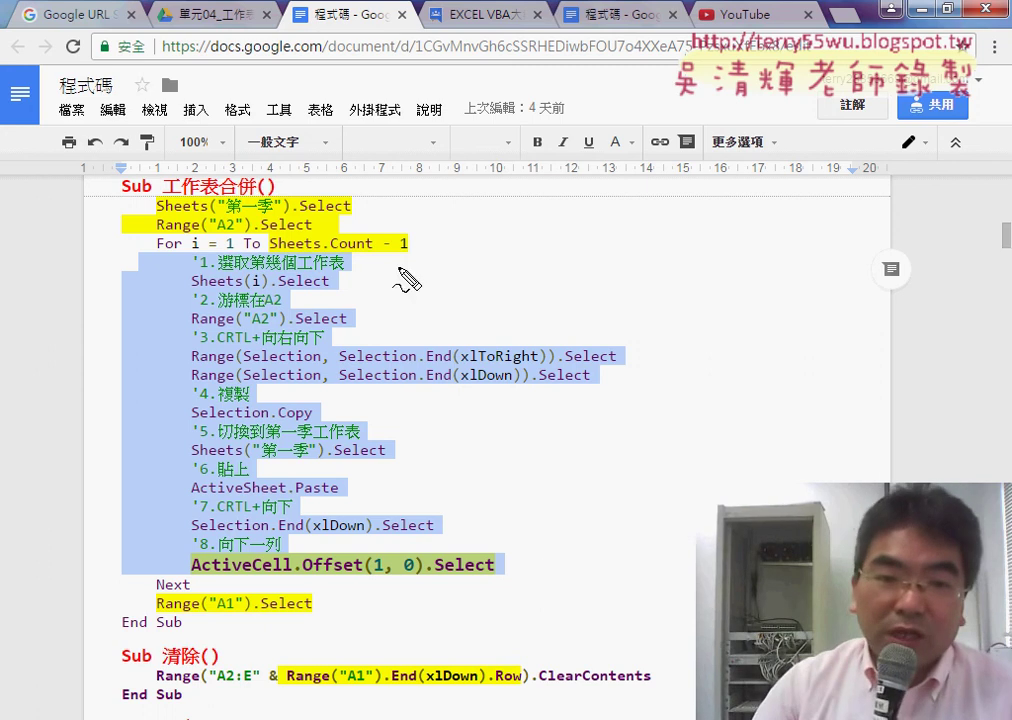
{"action": "mouse_move", "coordinate": [395, 253]}
{"action": "left_mouse_down"}
{"action": "mouse_move", "coordinate": [163, 258]}
{"action": "mouse_move", "coordinate": [198, 262]}
{"action": "left_mouse_up"}
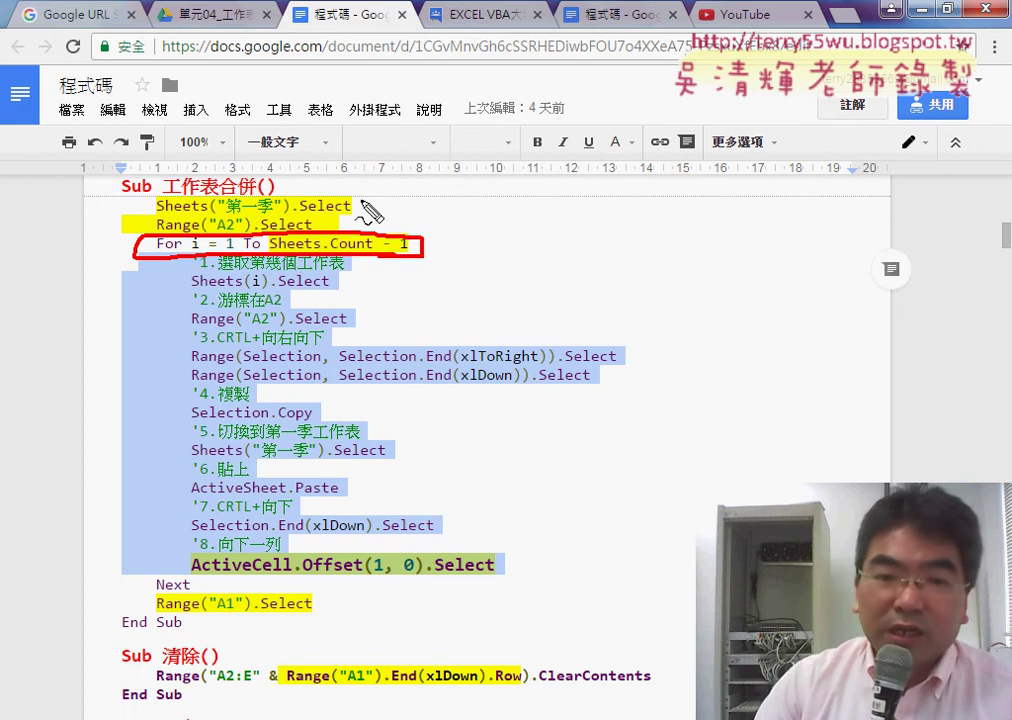
- Mark up the loop in red: write 3, box '- 1', circle Next, draw a return arrow, then clear it all
{"action": "left_click_drag", "start_coordinate": [369, 200], "coordinate": [372, 212]}
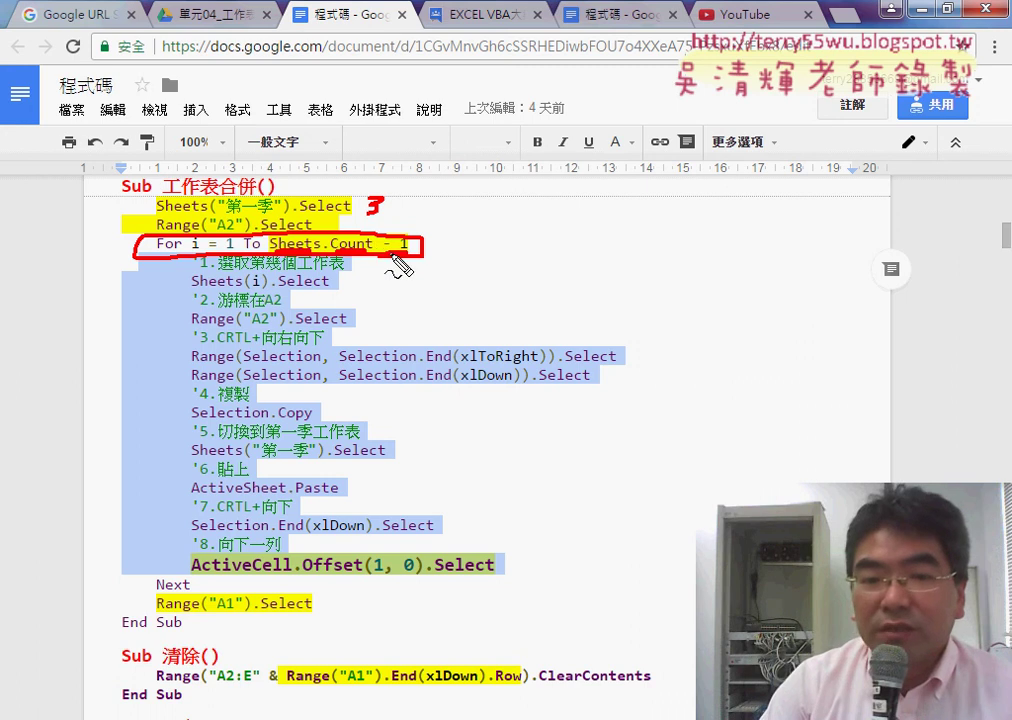
{"action": "left_click_drag", "start_coordinate": [381, 238], "coordinate": [407, 255]}
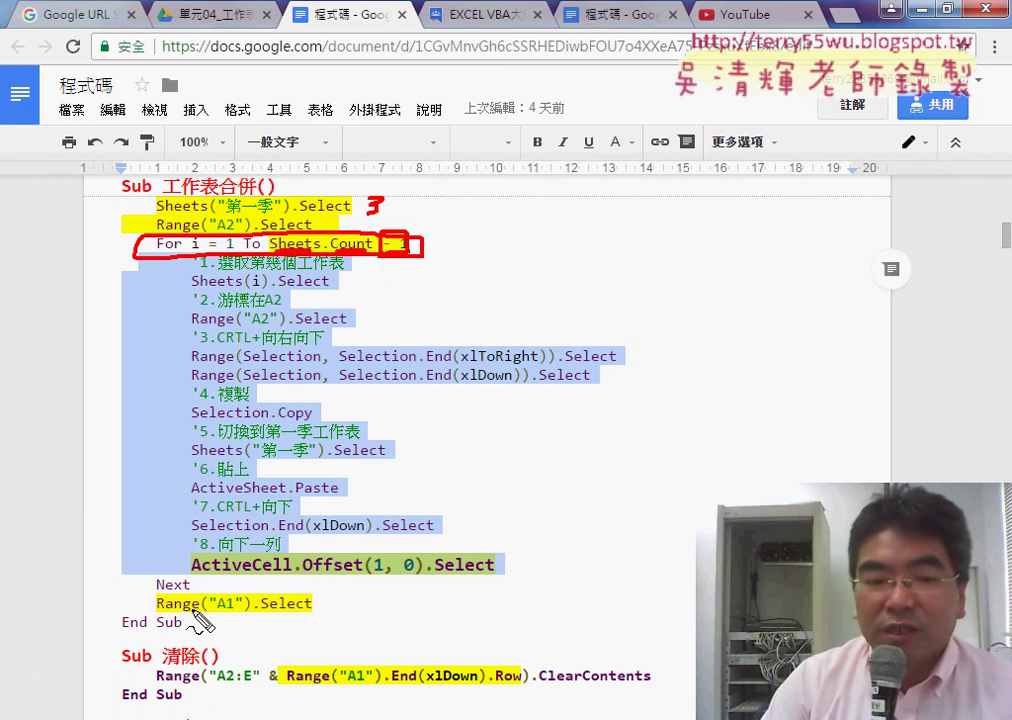
{"action": "left_click_drag", "start_coordinate": [154, 583], "coordinate": [205, 600]}
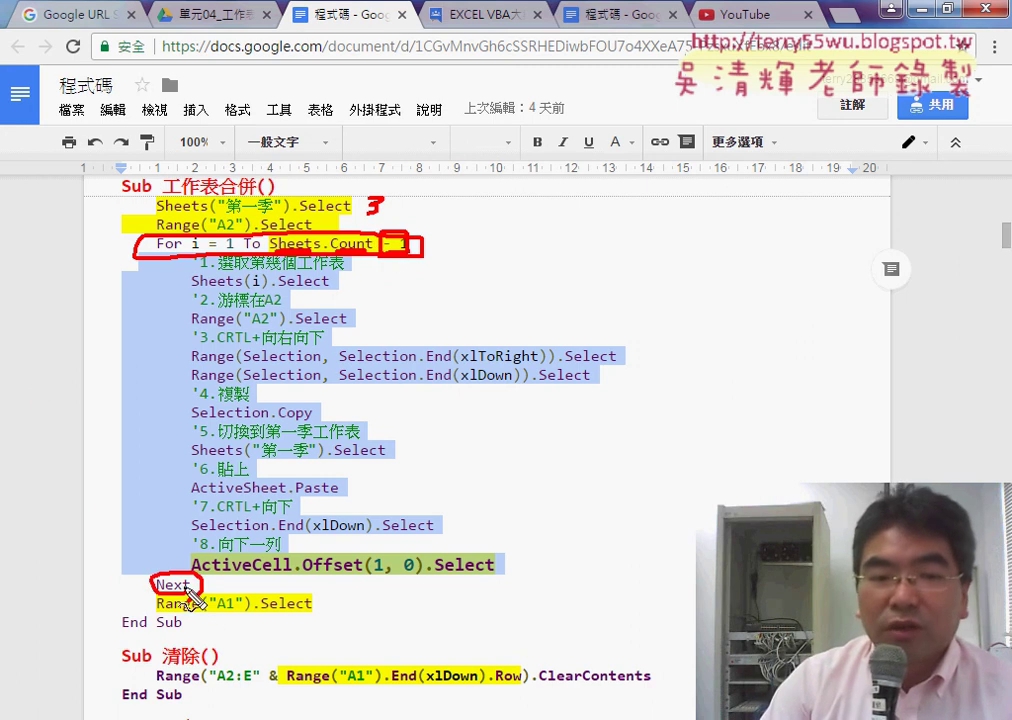
{"action": "mouse_move", "coordinate": [146, 582]}
{"action": "left_mouse_down"}
{"action": "mouse_move", "coordinate": [98, 281]}
{"action": "mouse_move", "coordinate": [82, 270]}
{"action": "left_mouse_up"}
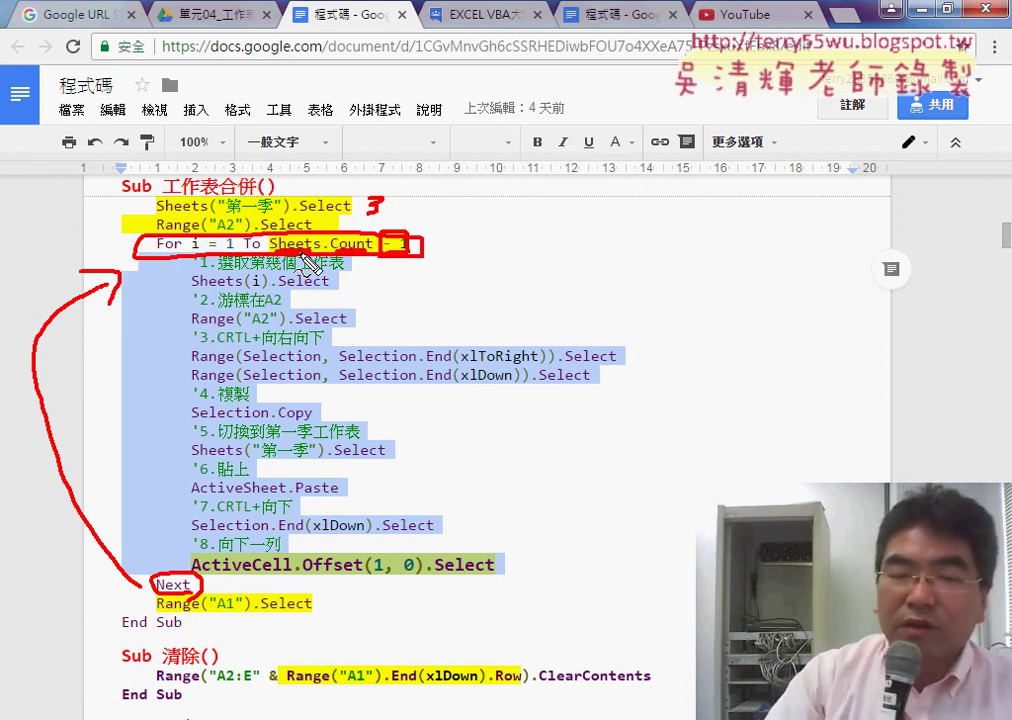
{"action": "key", "text": "Escape"}
- Deselect the code, scroll to the 如何處理月份資料問題 results table, then go to the EXCEL VBA forum post
{"action": "left_click", "coordinate": [437, 326]}
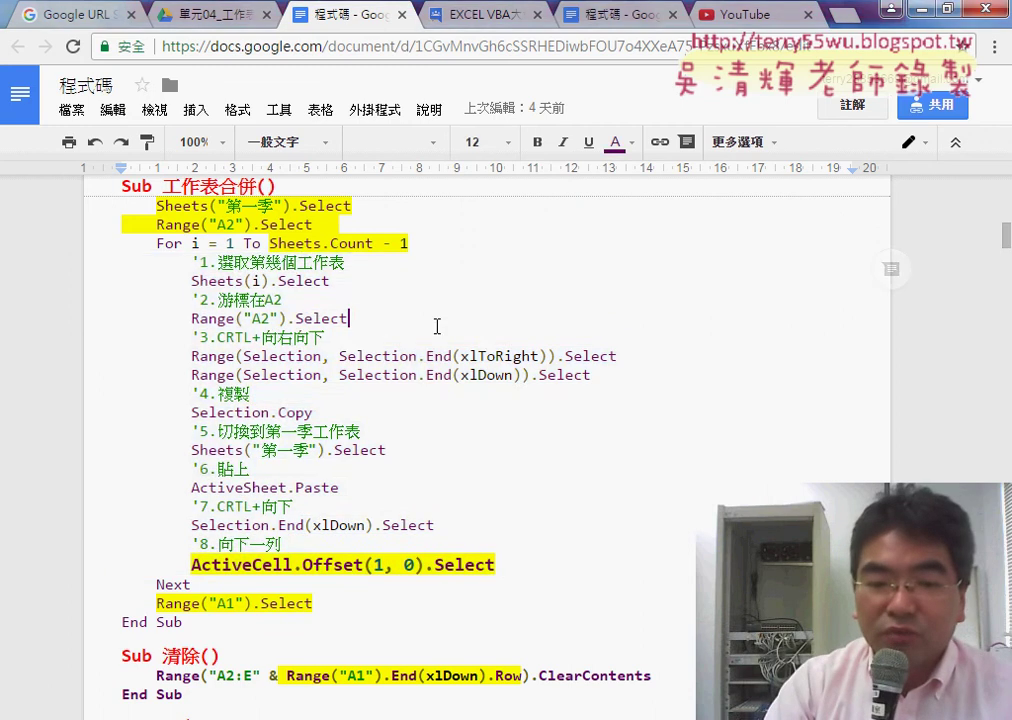
{"action": "scroll", "coordinate": [437, 326], "scroll_direction": "down", "scroll_amount": 3}
{"action": "scroll", "coordinate": [564, 233], "scroll_direction": "down", "scroll_amount": 2}
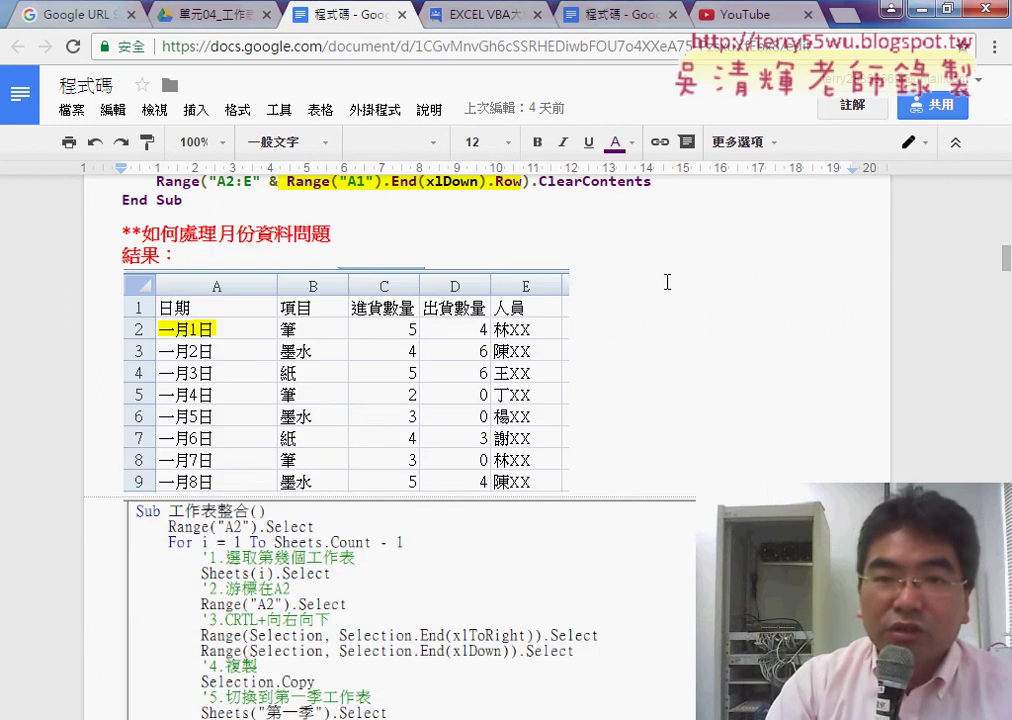
{"action": "left_click", "coordinate": [507, 17]}
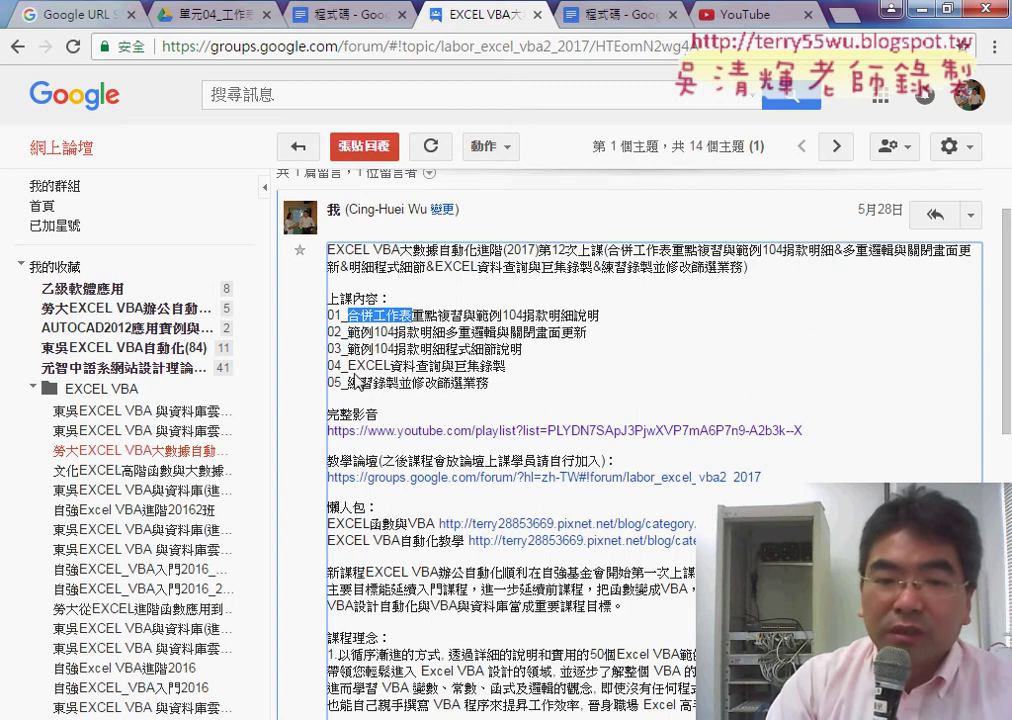
- Highlight the 04 lesson line on data queries and macro recording in the forum post
{"action": "left_click_drag", "start_coordinate": [347, 366], "coordinate": [511, 367]}
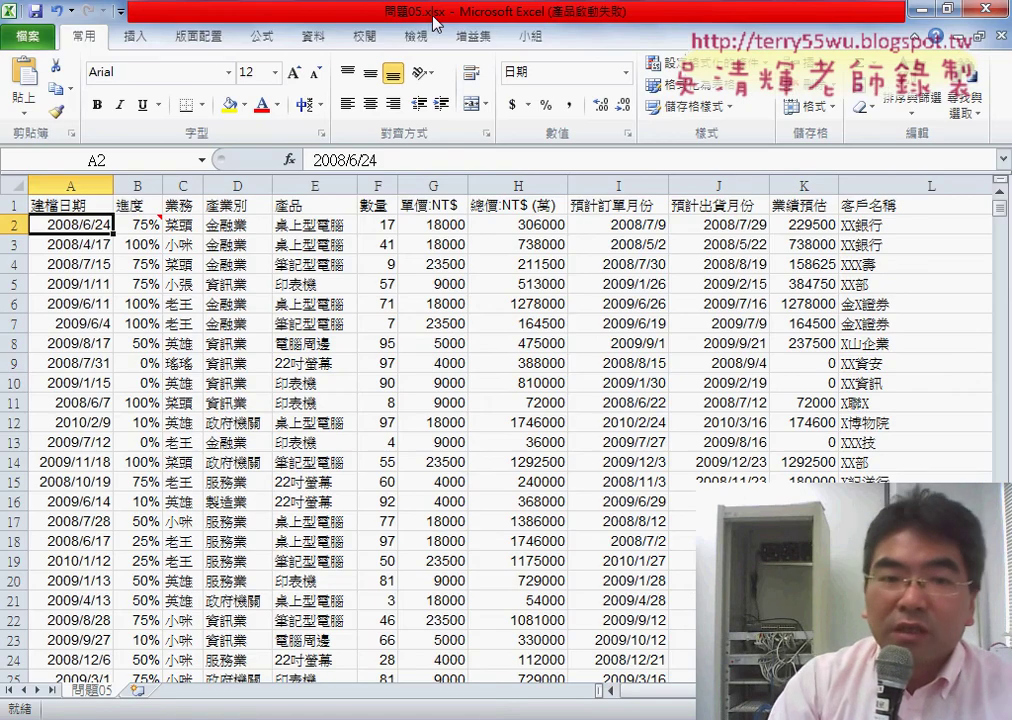
- Select the 業務 header C1 and column C, and show the 資料 tab's sort and filter tools
{"action": "left_click", "coordinate": [94, 208]}
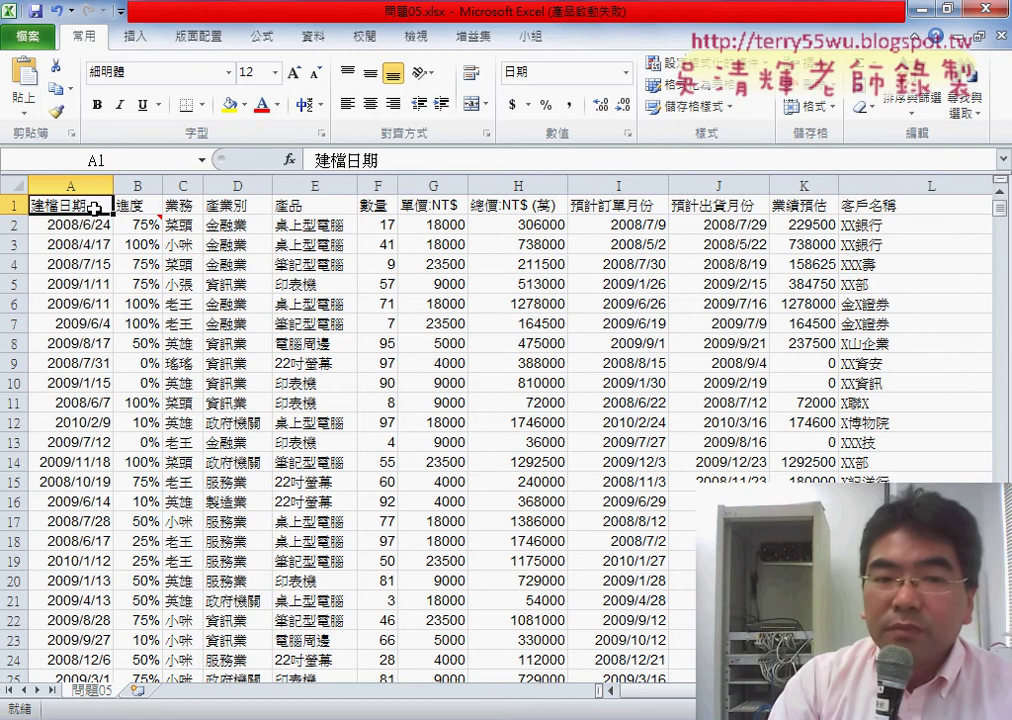
{"action": "left_click", "coordinate": [185, 205]}
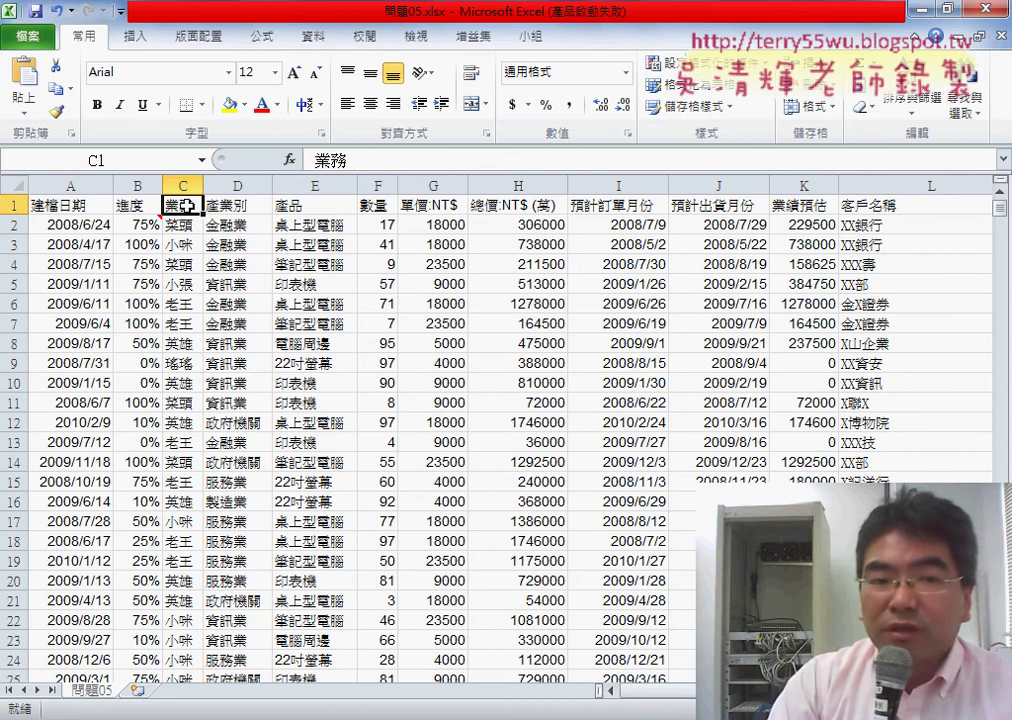
{"action": "left_click", "coordinate": [184, 185]}
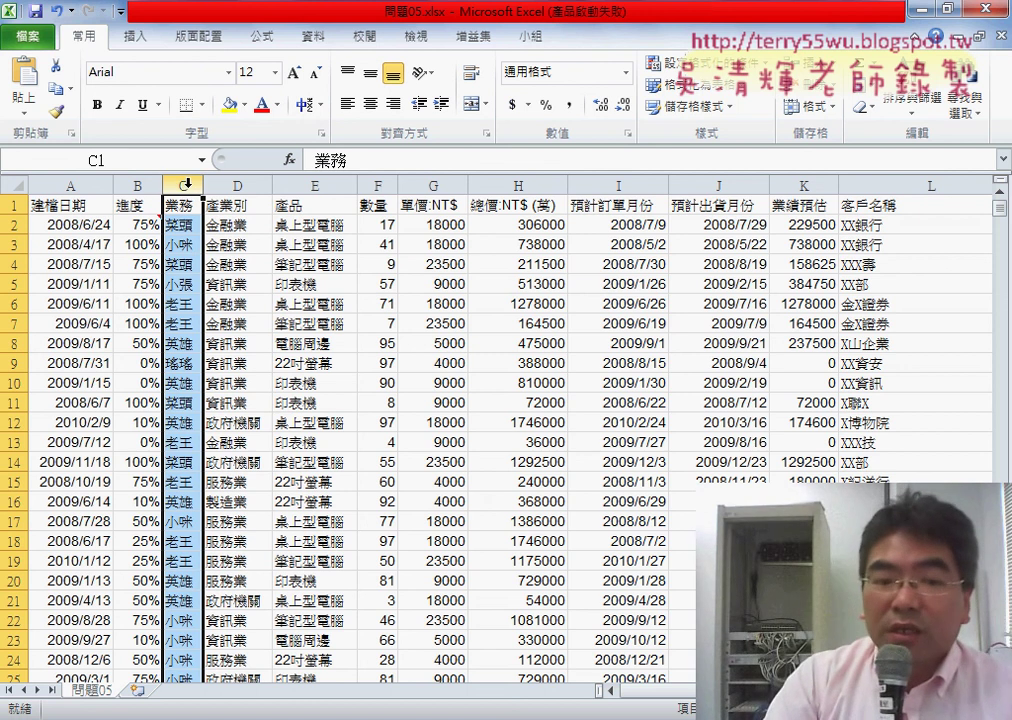
{"action": "left_click", "coordinate": [314, 37]}
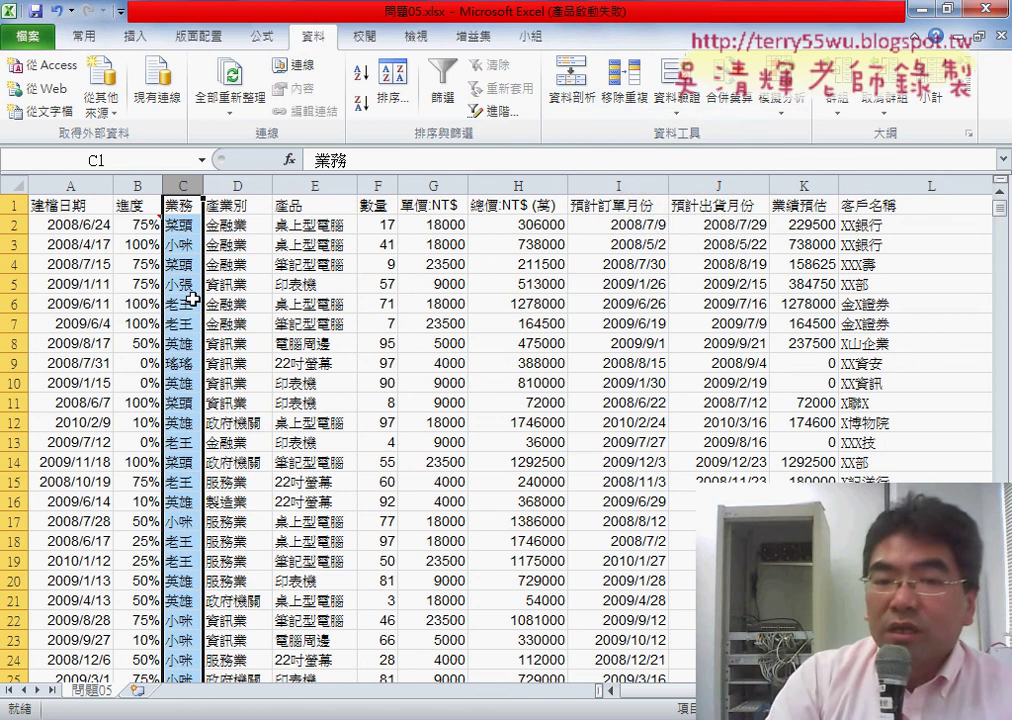
{"action": "left_click", "coordinate": [174, 207]}
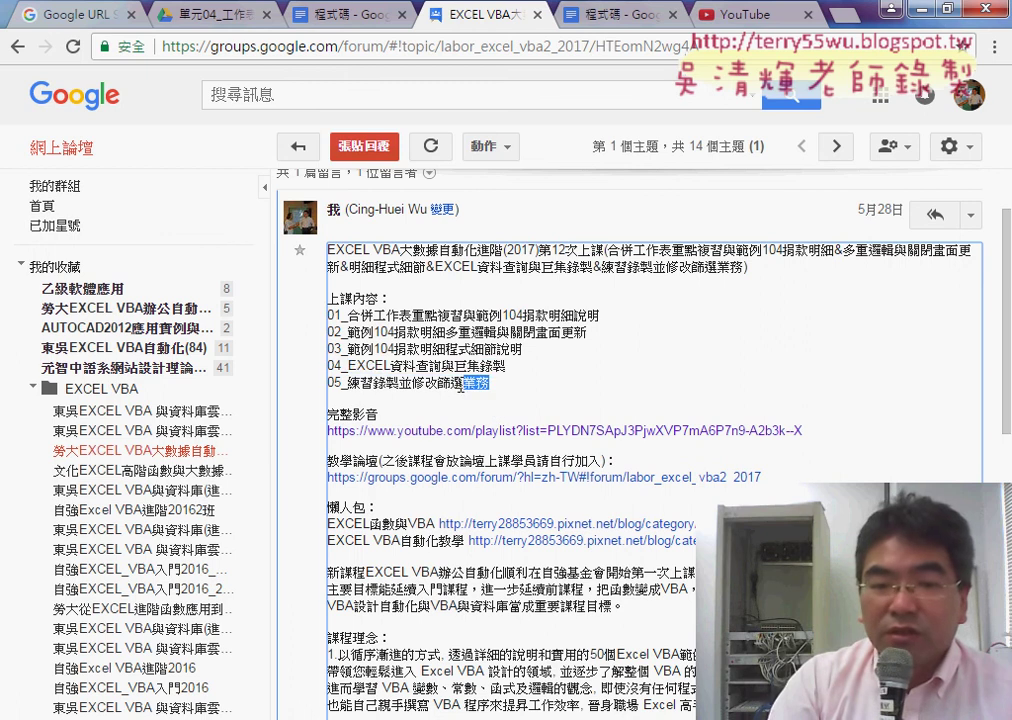
{"action": "mouse_move", "coordinate": [489, 383]}
{"action": "left_mouse_down"}
{"action": "mouse_move", "coordinate": [336, 376]}
{"action": "mouse_move", "coordinate": [327, 366]}
{"action": "left_mouse_up"}
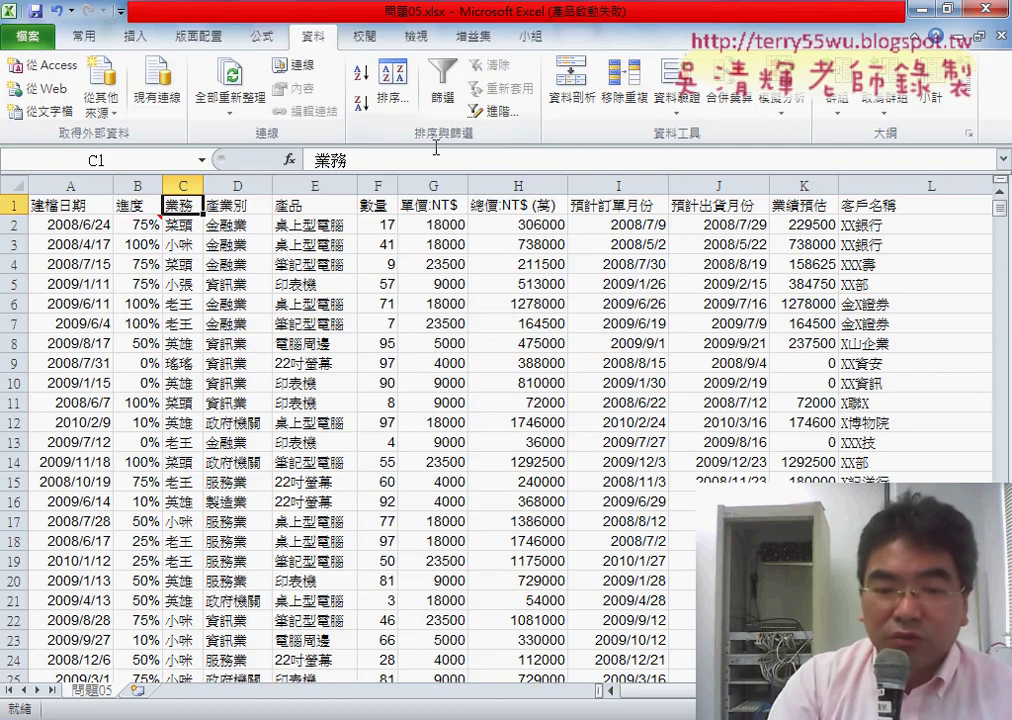
- Return to the browser, go up to _雲端白板畫面, and open the 程式碼 doc in 單元05_資料查詢(篩選與分割工作表)
{"action": "left_click", "coordinate": [296, 525]}
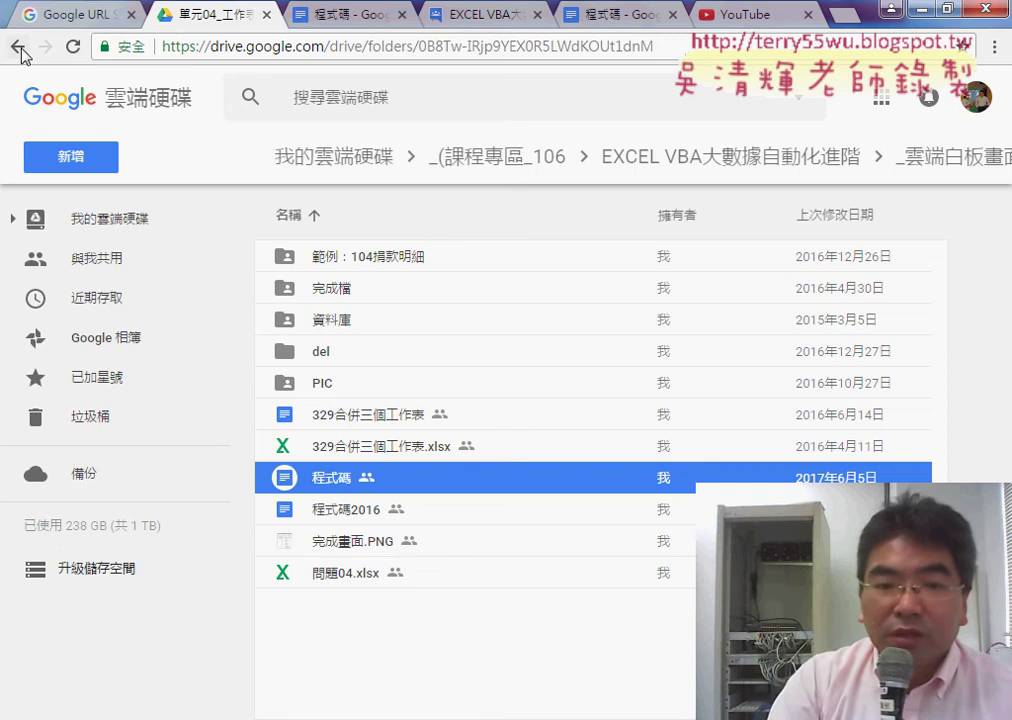
{"action": "left_click", "coordinate": [18, 47]}
{"action": "left_click", "coordinate": [382, 447]}
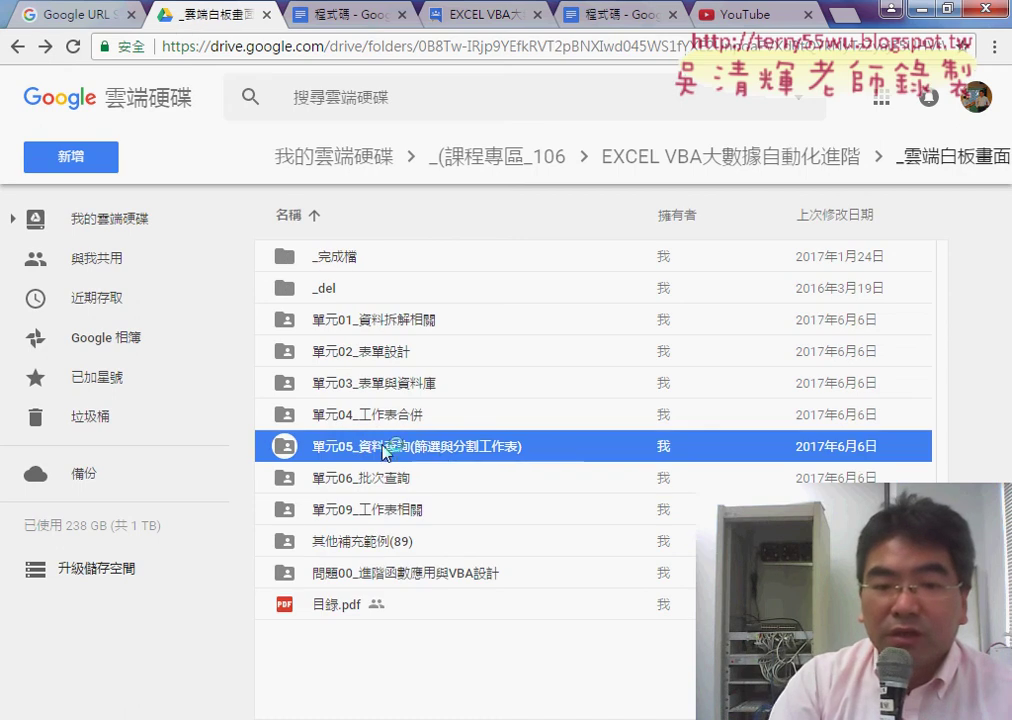
{"action": "double_click", "coordinate": [388, 450]}
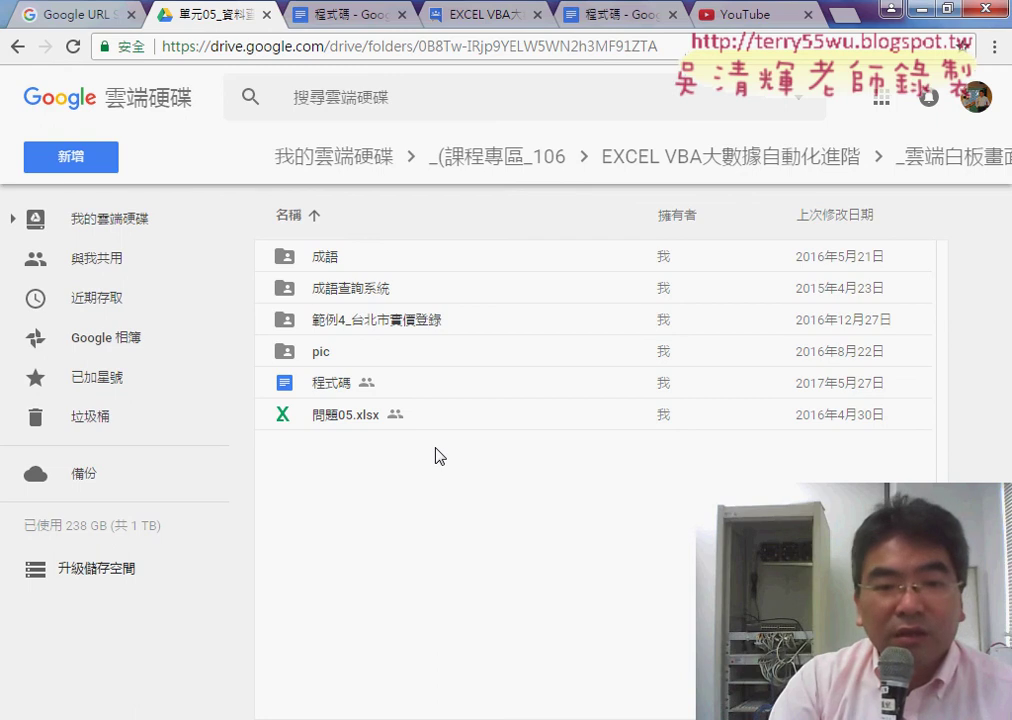
{"action": "double_click", "coordinate": [341, 383]}
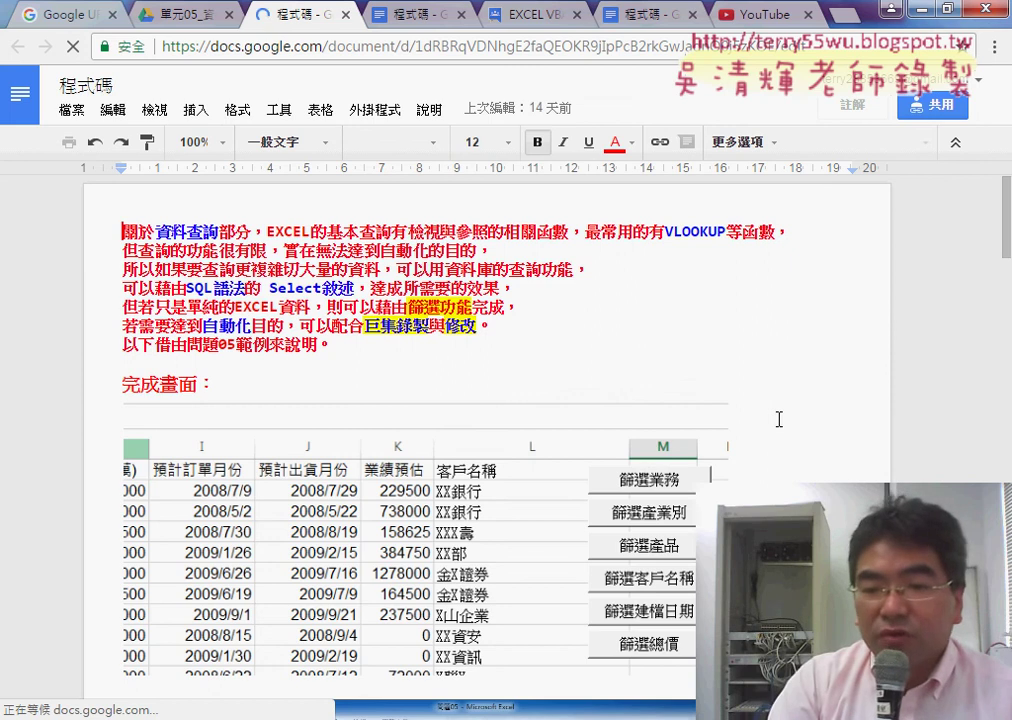
- Scroll past the finished-screen table to the InputBox screenshot and Sub 篩選業務 code, and select the screenshot
{"action": "scroll", "coordinate": [648, 456], "scroll_direction": "down", "scroll_amount": 1}
{"action": "scroll", "coordinate": [707, 436], "scroll_direction": "down", "scroll_amount": 2}
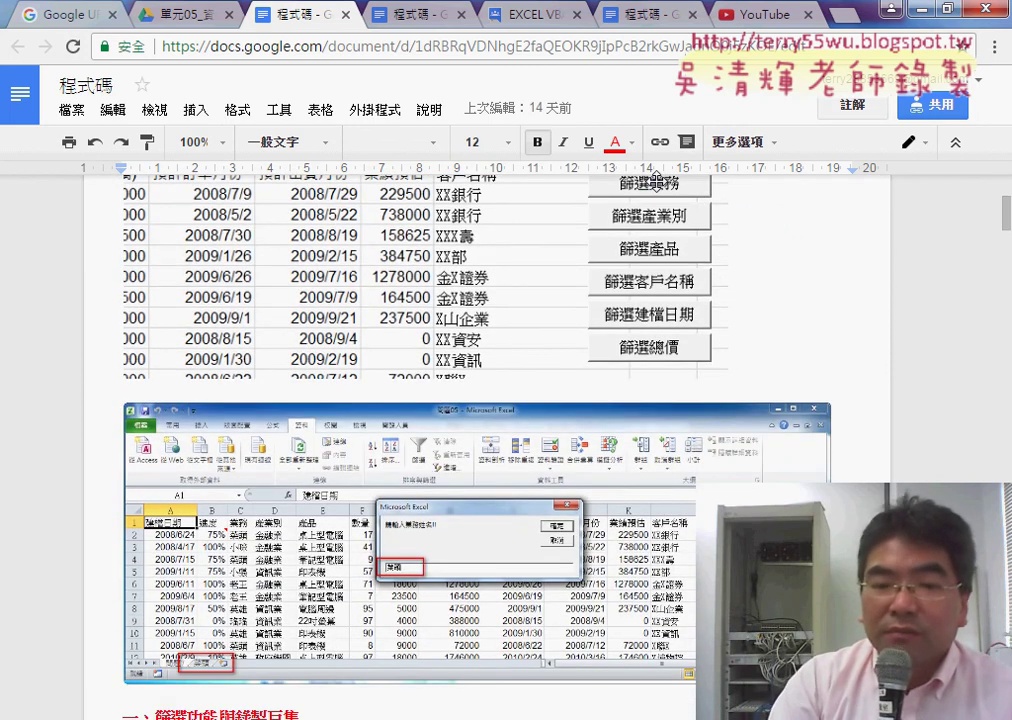
{"action": "scroll", "coordinate": [600, 425], "scroll_direction": "down", "scroll_amount": 2}
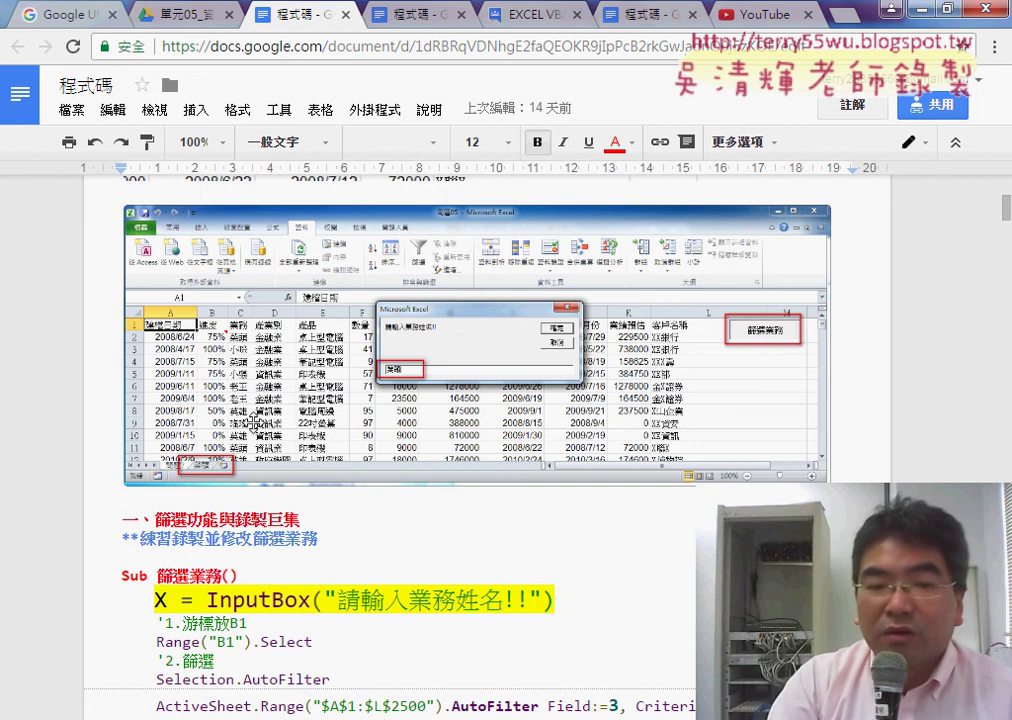
{"action": "left_click", "coordinate": [359, 415]}
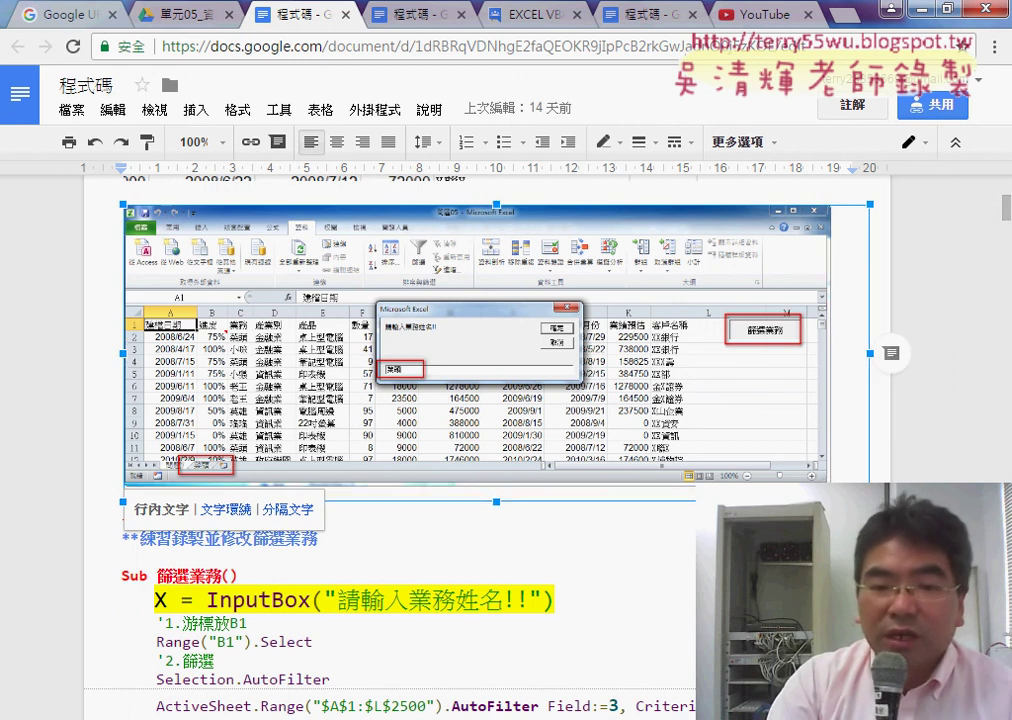
- Enlarge the Excel screenshot slightly by dragging its bottom-right resize handle
{"action": "left_click_drag", "start_coordinate": [830, 484], "coordinate": [869, 500]}
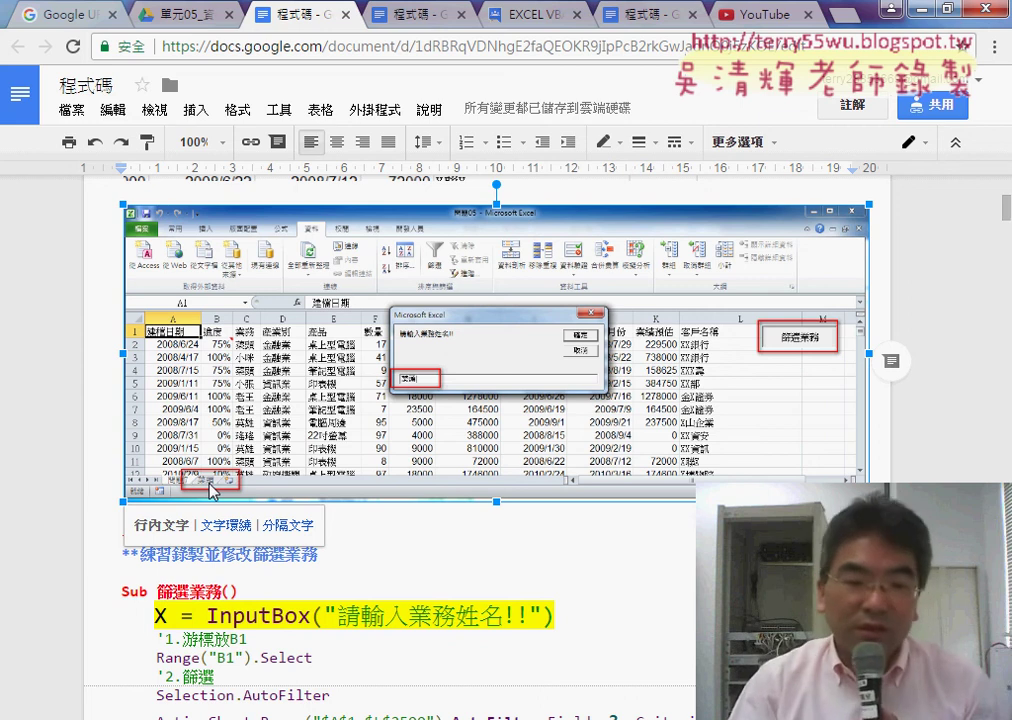
{"action": "scroll", "coordinate": [200, 480], "scroll_direction": "down", "scroll_amount": 2}
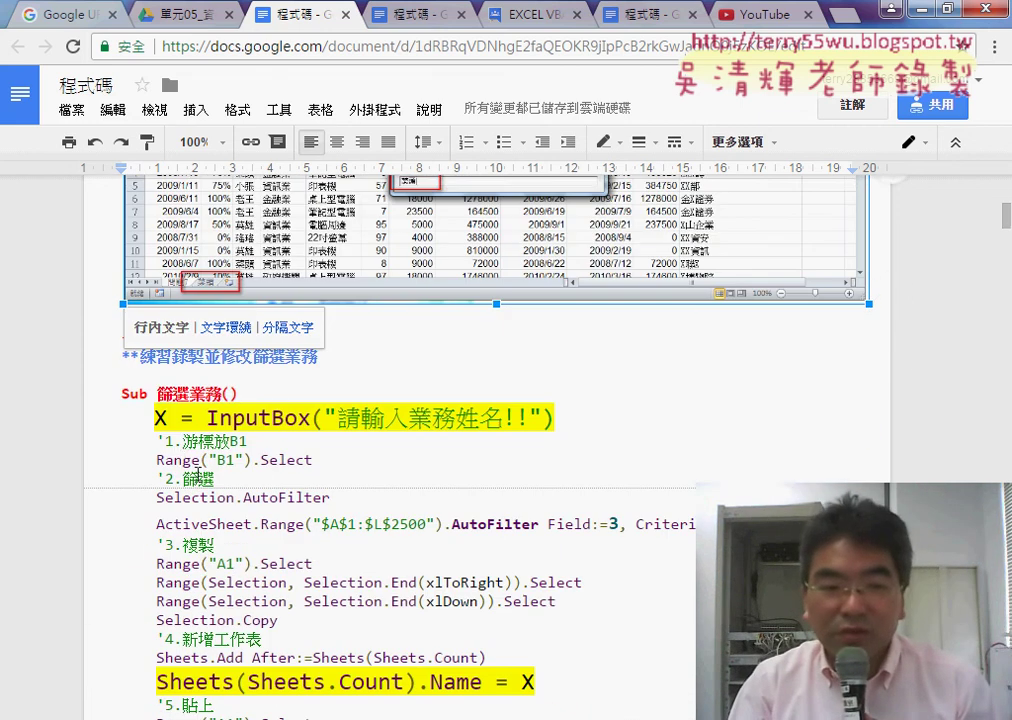
{"action": "scroll", "coordinate": [198, 476], "scroll_direction": "down", "scroll_amount": 1}
{"action": "left_click_drag", "start_coordinate": [149, 342], "coordinate": [201, 344]}
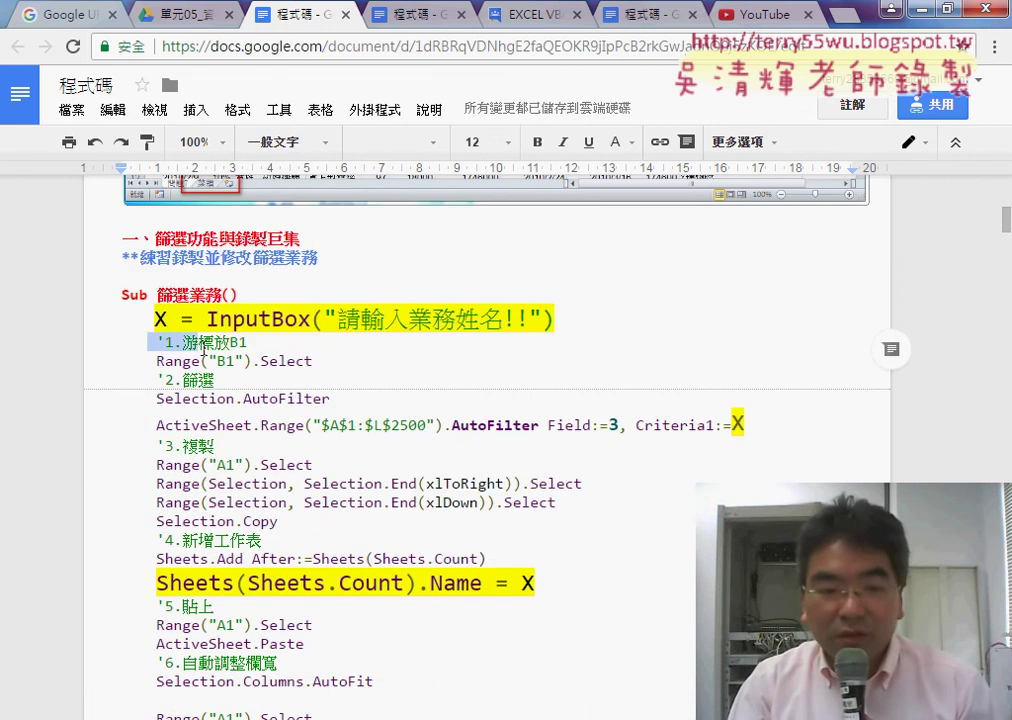
{"action": "scroll", "coordinate": [299, 474], "scroll_direction": "down", "scroll_amount": 3}
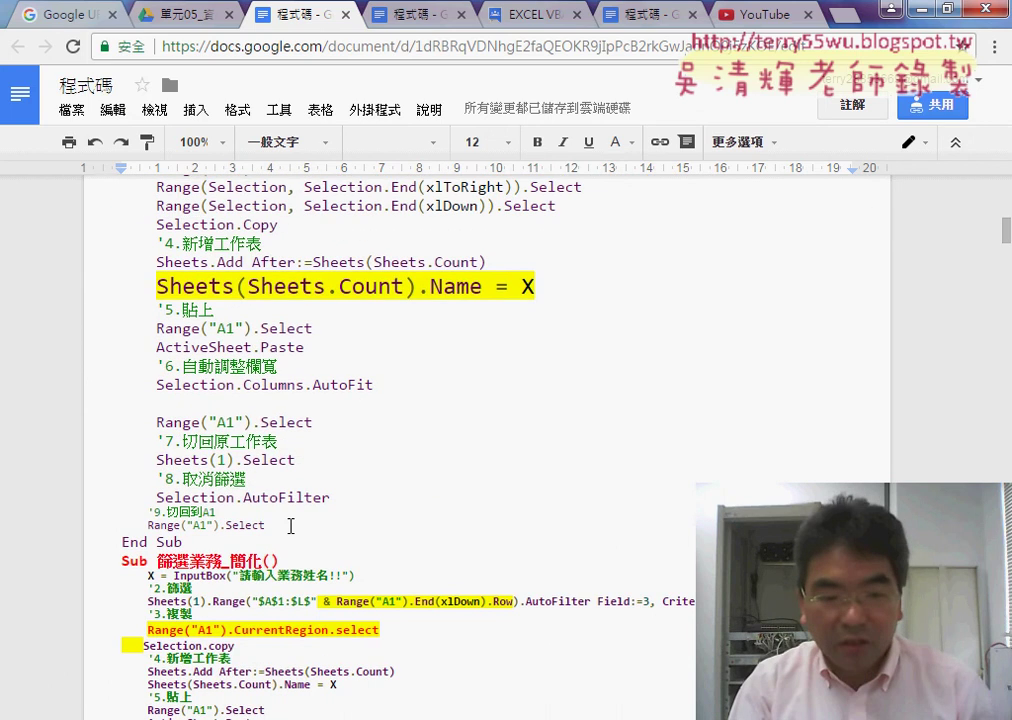
{"action": "left_click", "coordinate": [301, 520], "text": "shift"}
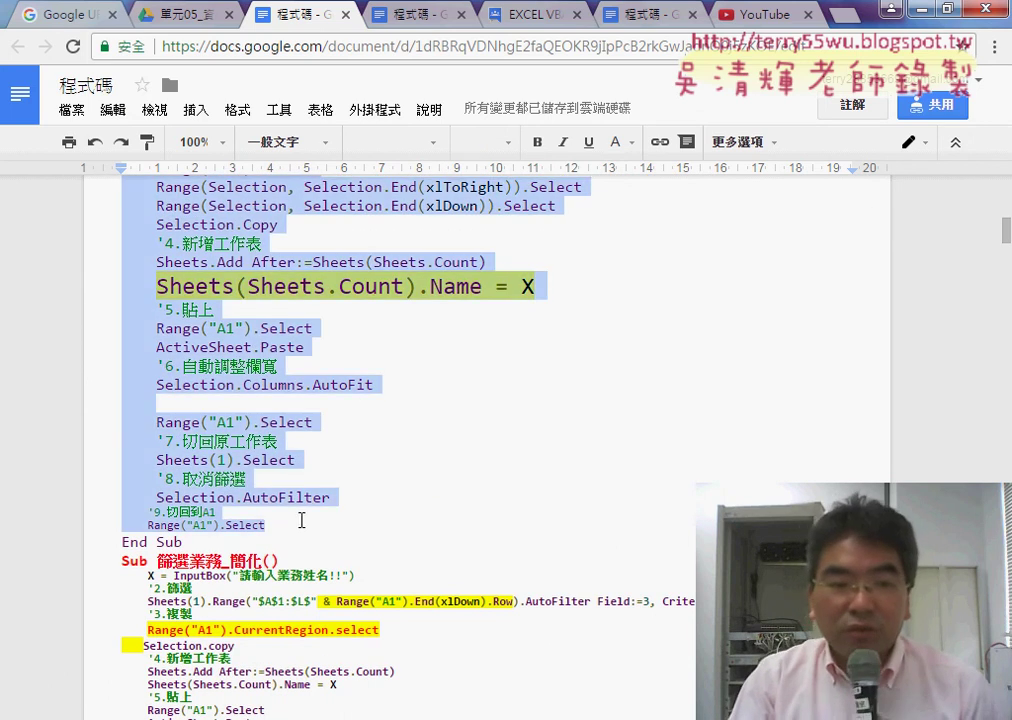
{"action": "scroll", "coordinate": [301, 520], "scroll_direction": "up", "scroll_amount": 2}
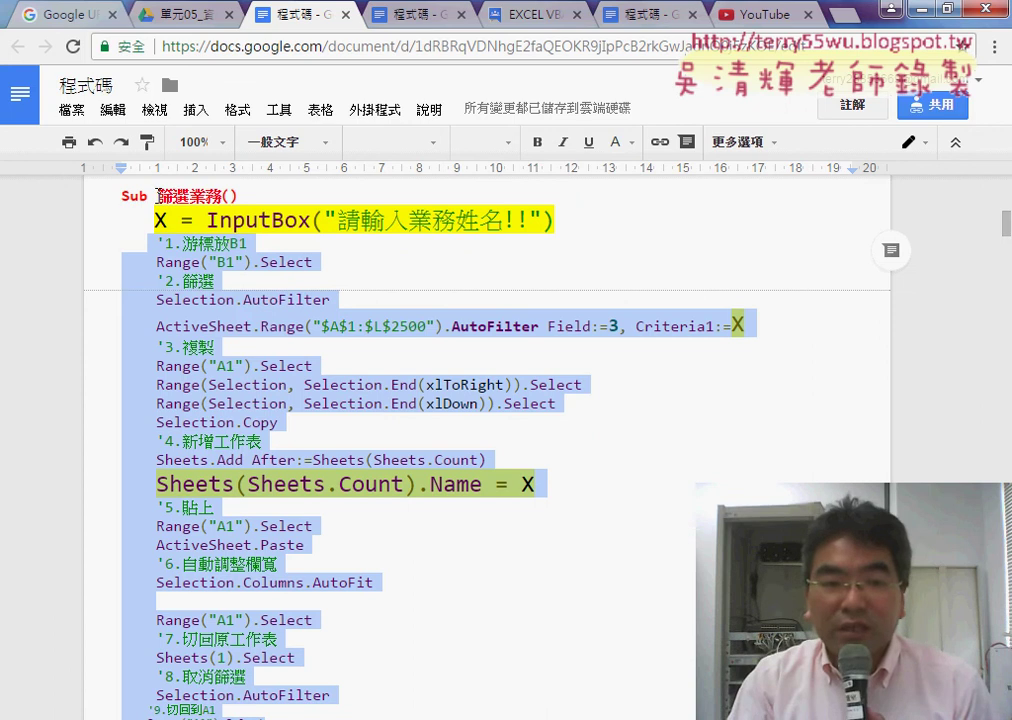
{"action": "left_click_drag", "start_coordinate": [157, 195], "coordinate": [222, 199]}
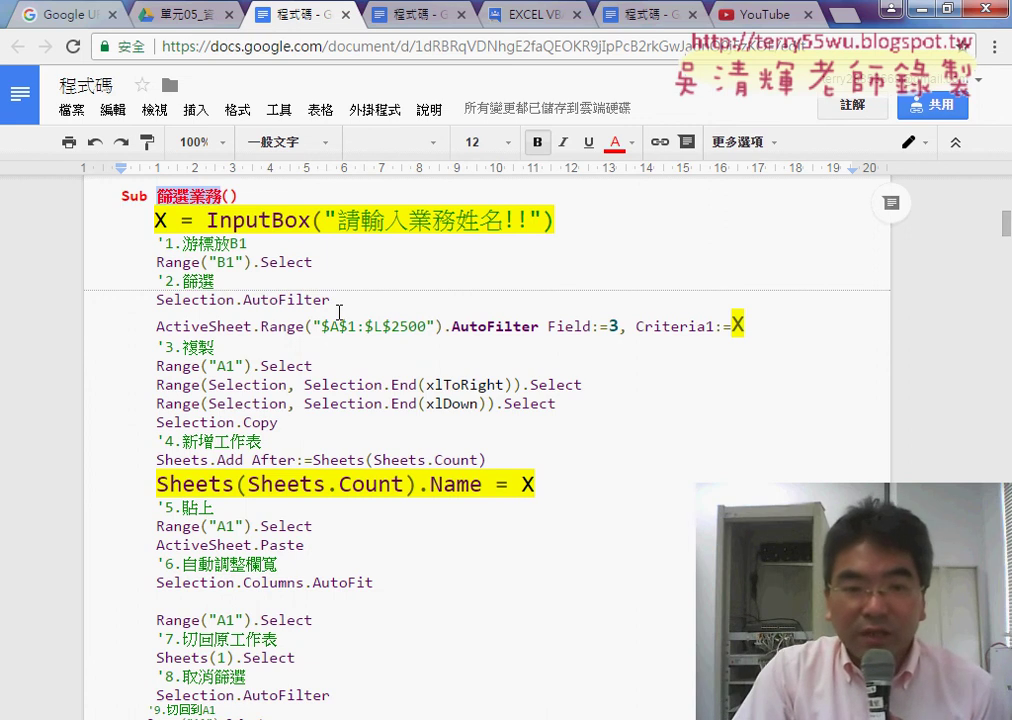
{"action": "left_click", "coordinate": [334, 222]}
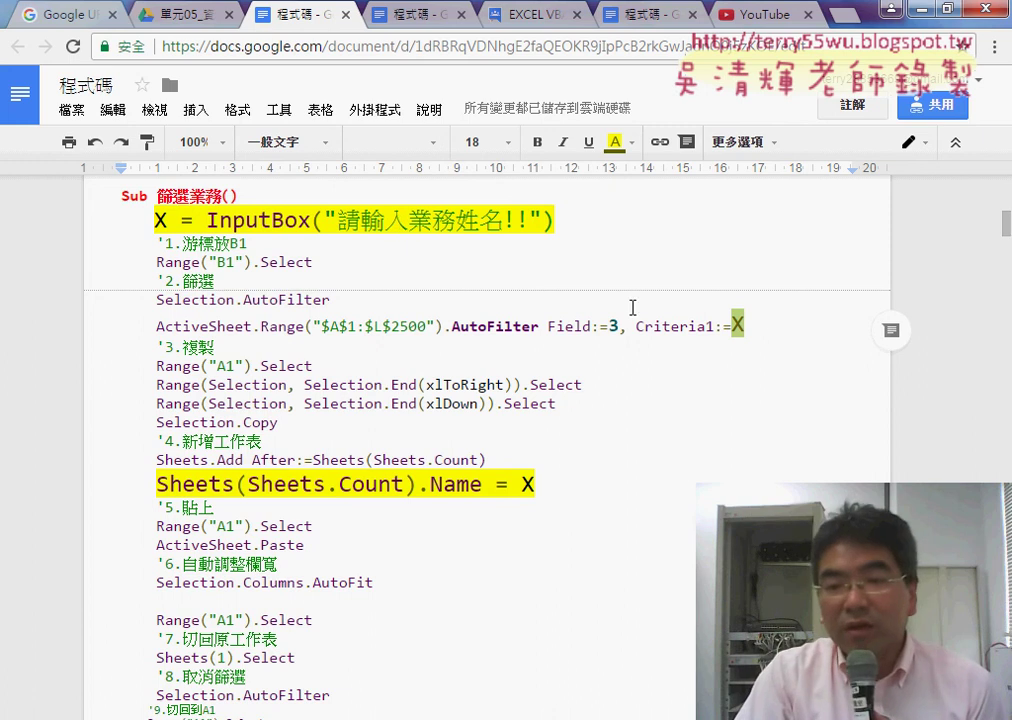
{"action": "double_click", "coordinate": [160, 220]}
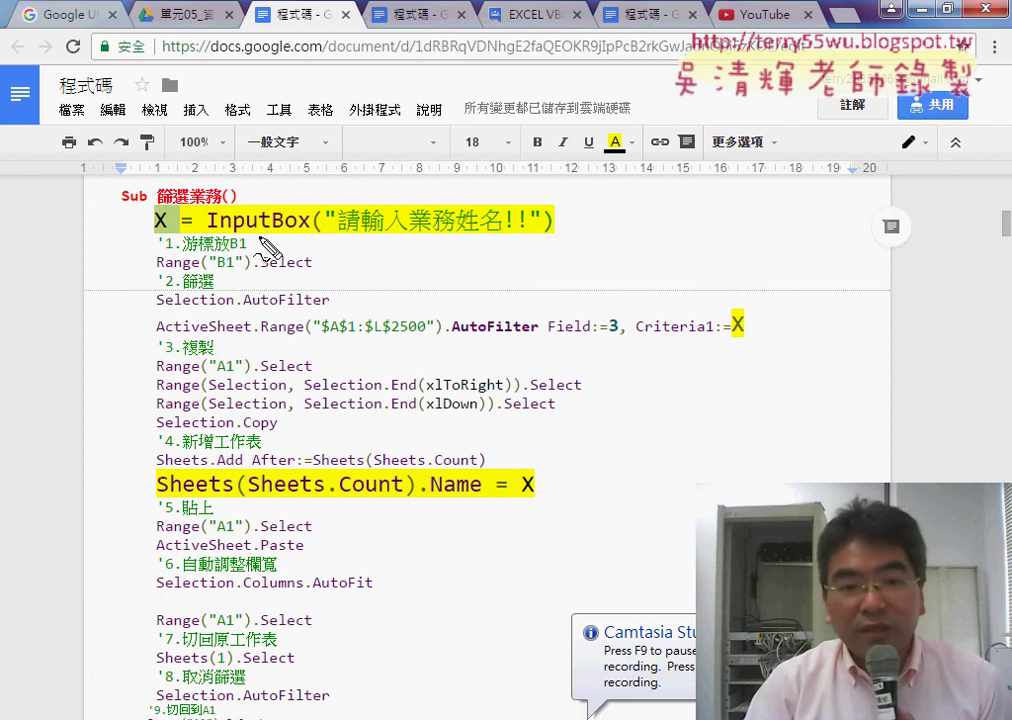
{"action": "left_click_drag", "start_coordinate": [207, 233], "coordinate": [527, 234]}
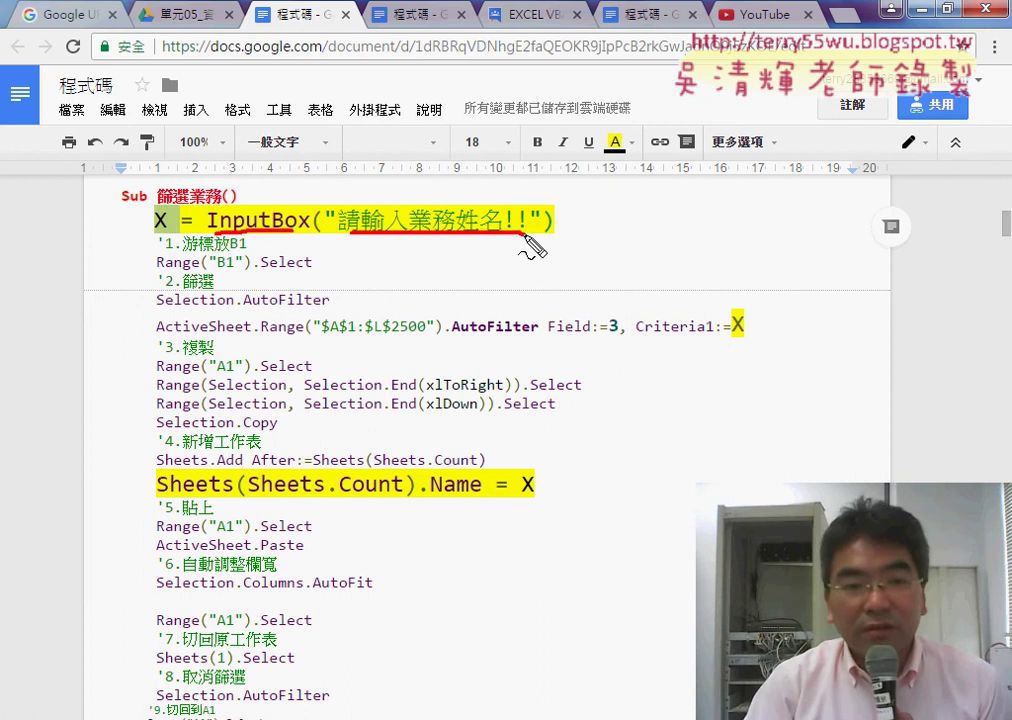
{"action": "mouse_move", "coordinate": [278, 208]}
{"action": "left_mouse_down"}
{"action": "mouse_move", "coordinate": [170, 212]}
{"action": "mouse_move", "coordinate": [154, 233]}
{"action": "mouse_move", "coordinate": [175, 246]}
{"action": "left_mouse_up"}
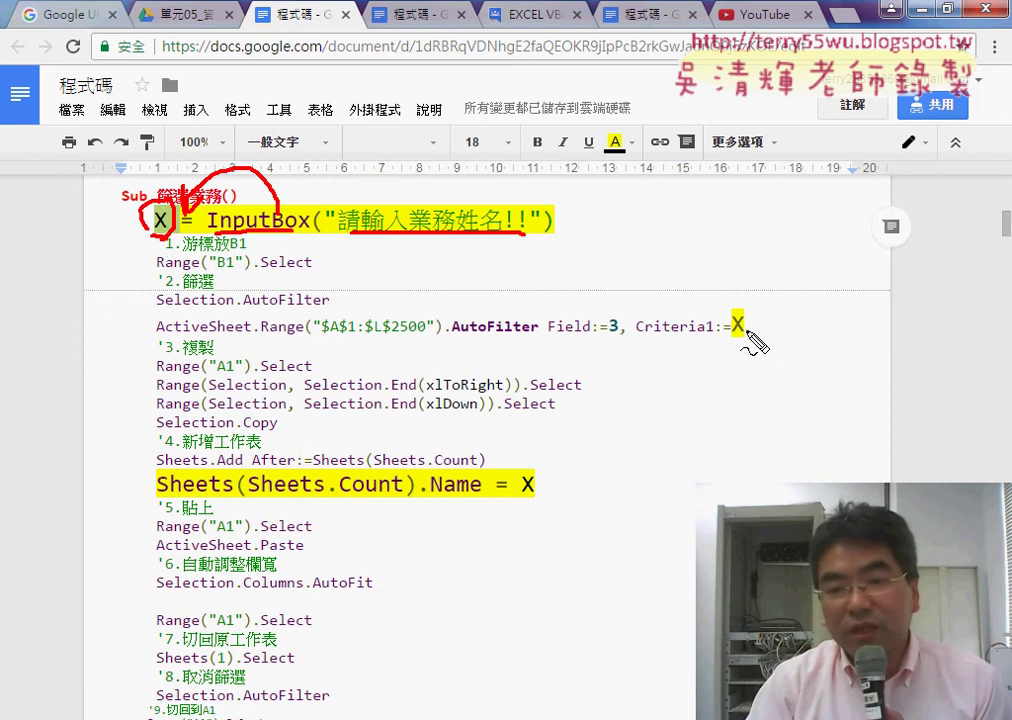
{"action": "left_click_drag", "start_coordinate": [724, 316], "coordinate": [724, 322]}
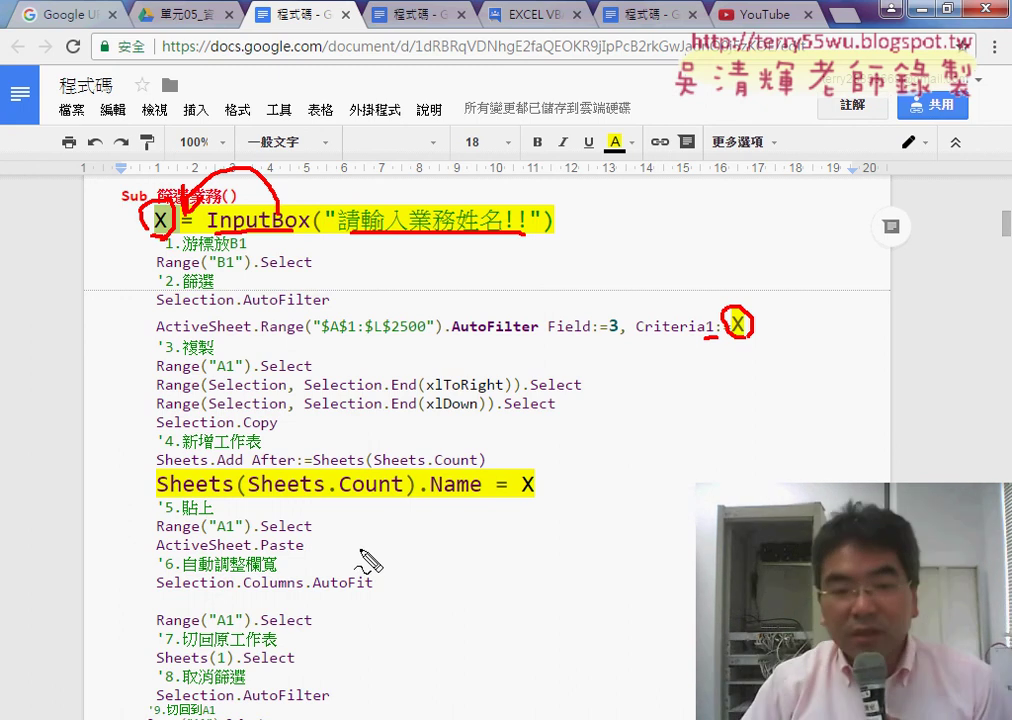
{"action": "left_click_drag", "start_coordinate": [157, 468], "coordinate": [276, 467]}
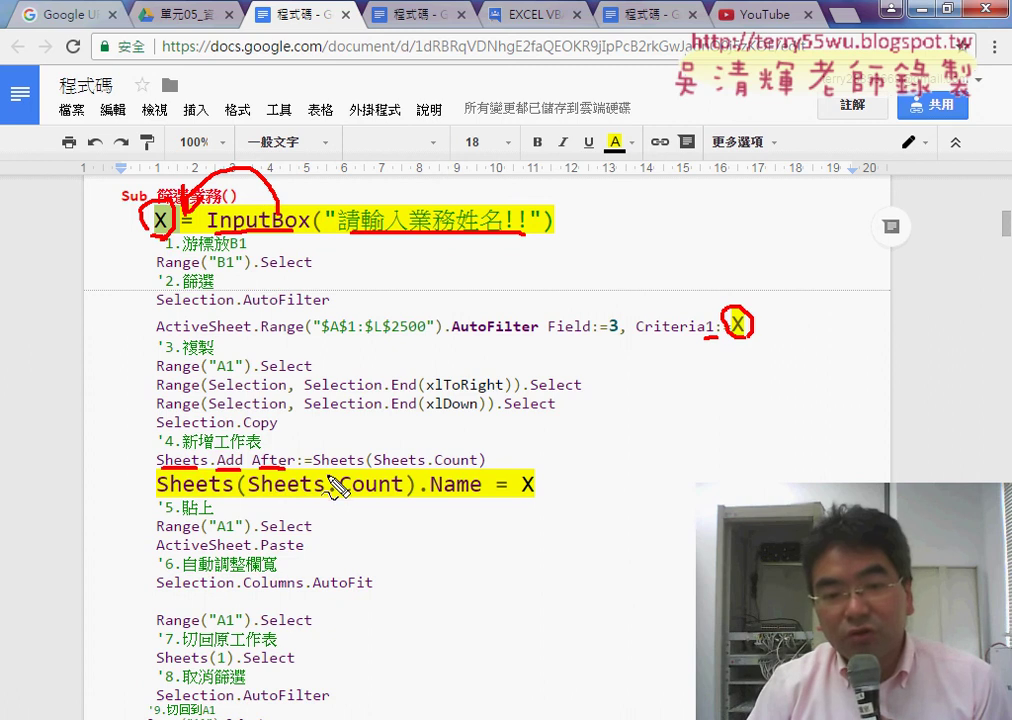
{"action": "left_click_drag", "start_coordinate": [314, 468], "coordinate": [484, 468]}
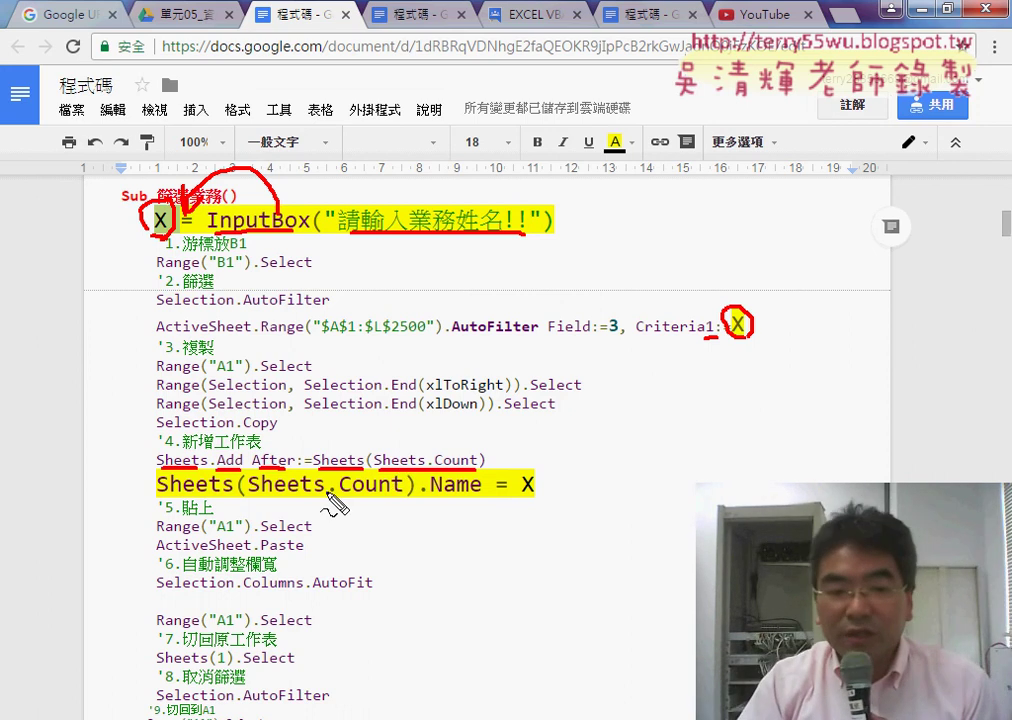
{"action": "left_click_drag", "start_coordinate": [158, 496], "coordinate": [206, 496]}
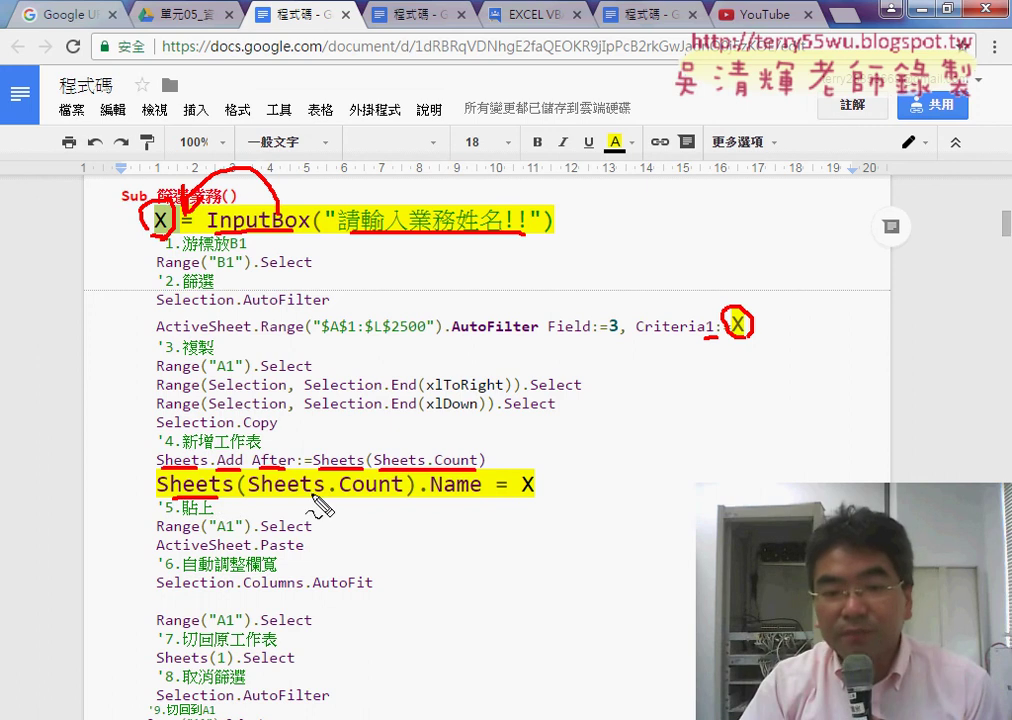
{"action": "mouse_move", "coordinate": [428, 431]}
{"action": "left_mouse_down"}
{"action": "mouse_move", "coordinate": [440, 445]}
{"action": "mouse_move", "coordinate": [432, 455]}
{"action": "left_mouse_up"}
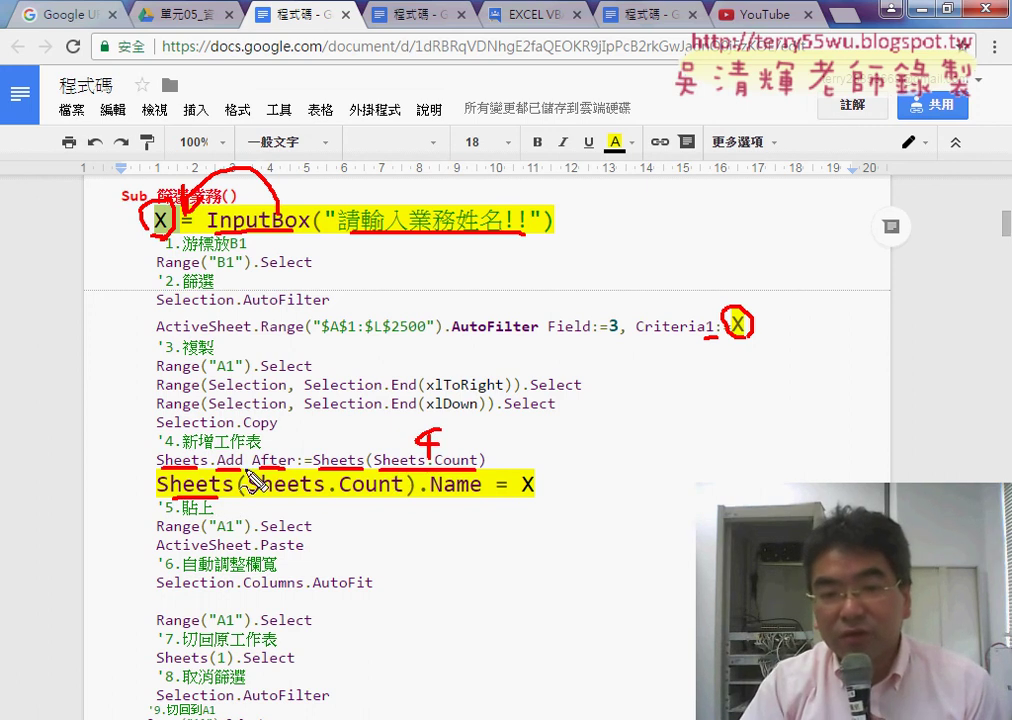
{"action": "mouse_move", "coordinate": [513, 420]}
{"action": "left_mouse_down"}
{"action": "mouse_move", "coordinate": [511, 445]}
{"action": "mouse_move", "coordinate": [533, 419]}
{"action": "left_mouse_up"}
{"action": "left_click_drag", "start_coordinate": [250, 497], "coordinate": [480, 499]}
{"action": "left_click_drag", "start_coordinate": [530, 468], "coordinate": [538, 496]}
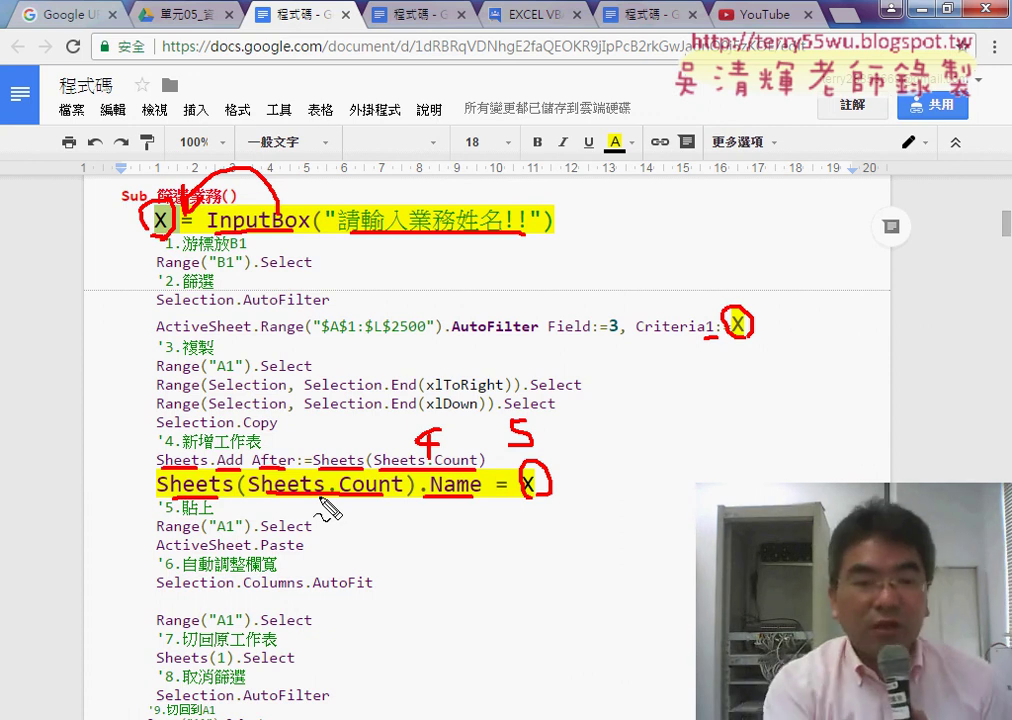
{"action": "key", "text": "Escape"}
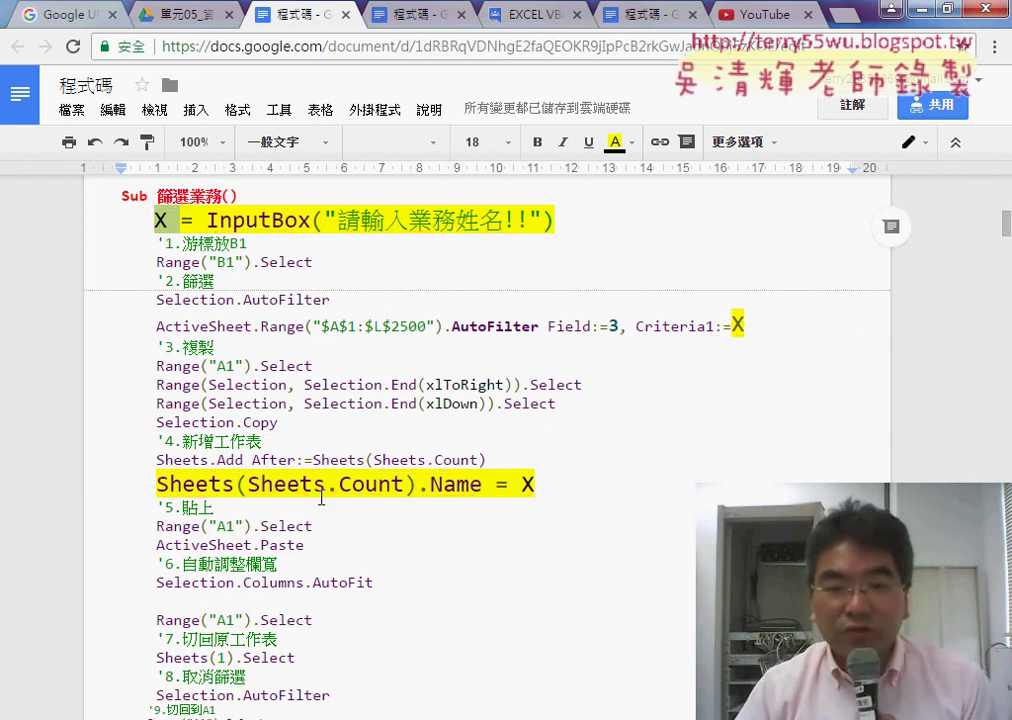
{"action": "scroll", "coordinate": [578, 416], "scroll_direction": "up", "scroll_amount": 3}
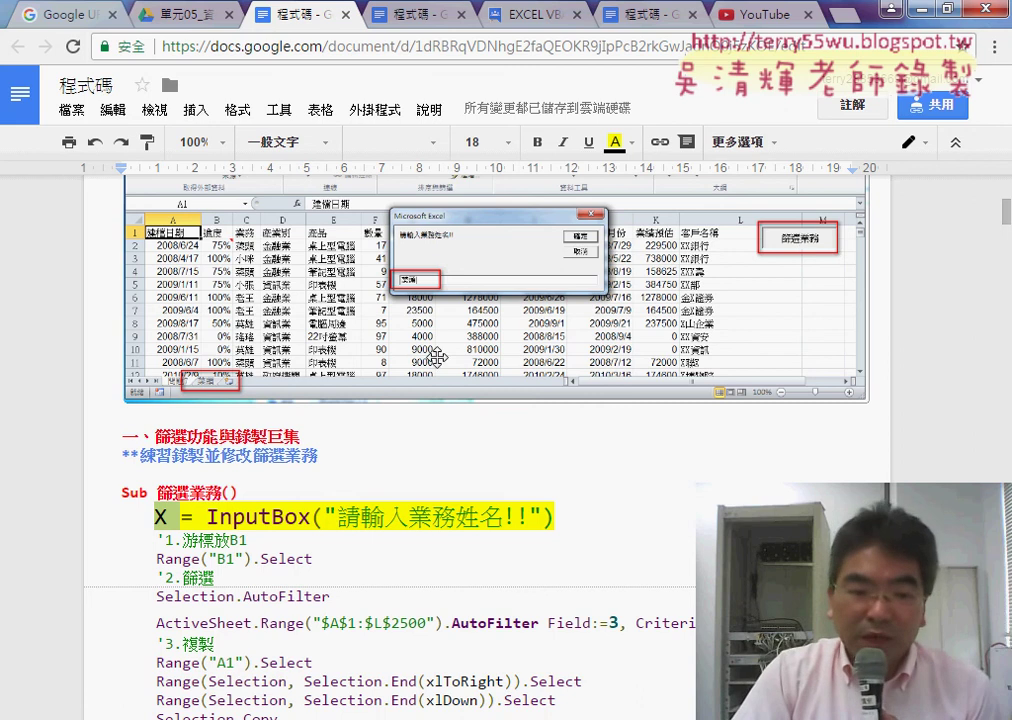
{"action": "scroll", "coordinate": [436, 357], "scroll_direction": "down", "scroll_amount": 5}
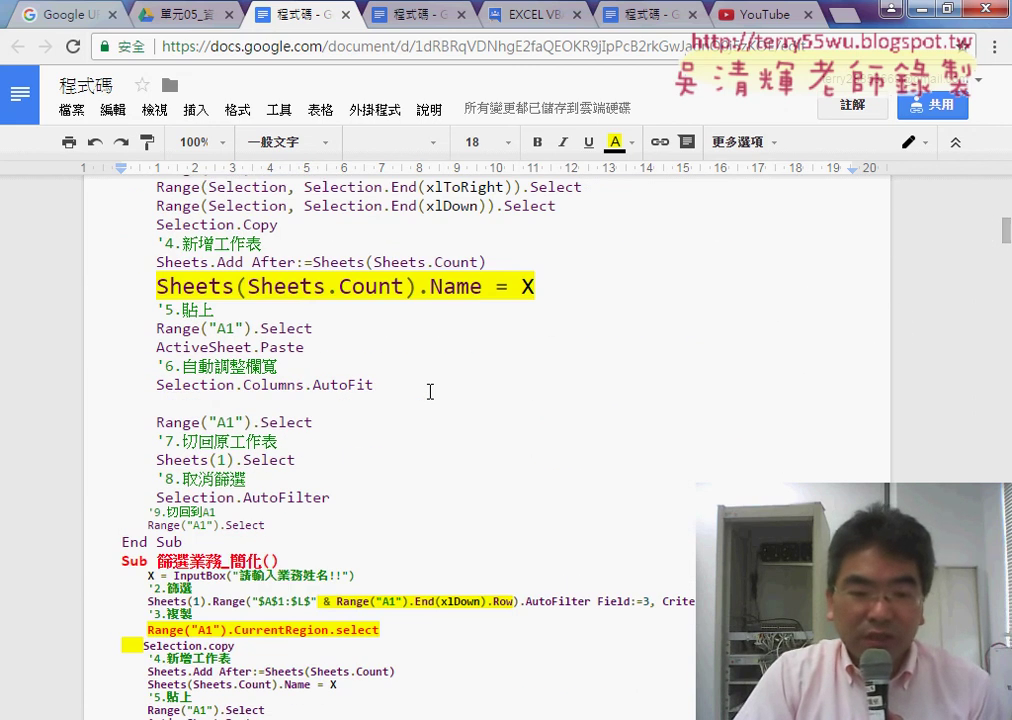
{"action": "scroll", "coordinate": [430, 391], "scroll_direction": "down", "scroll_amount": 5}
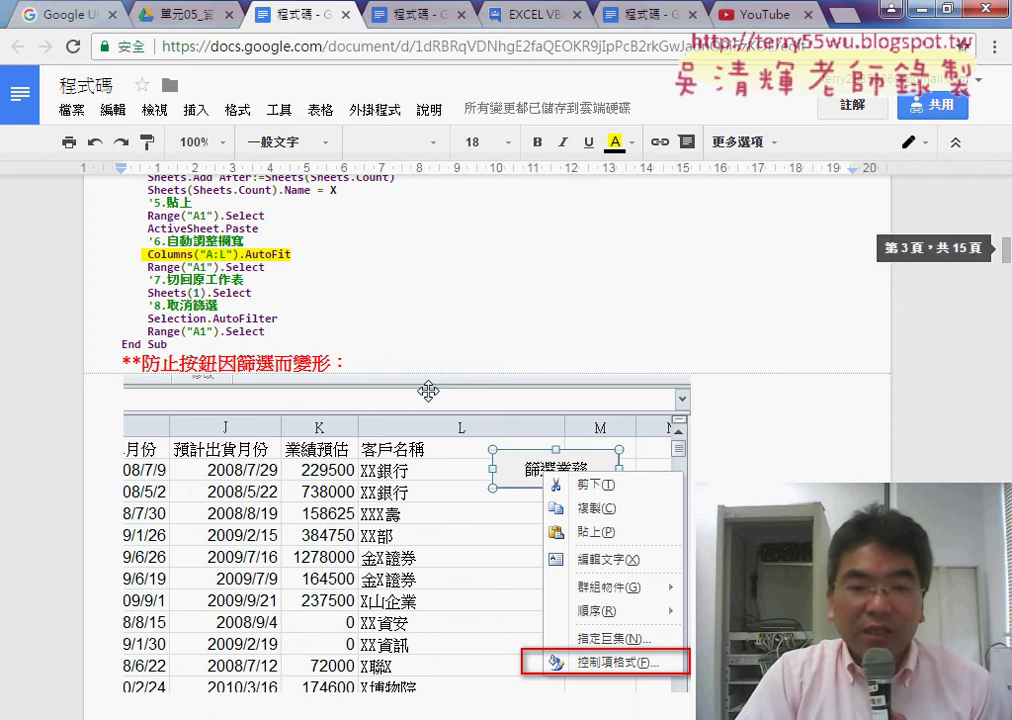
{"action": "scroll", "coordinate": [428, 391], "scroll_direction": "down", "scroll_amount": 2}
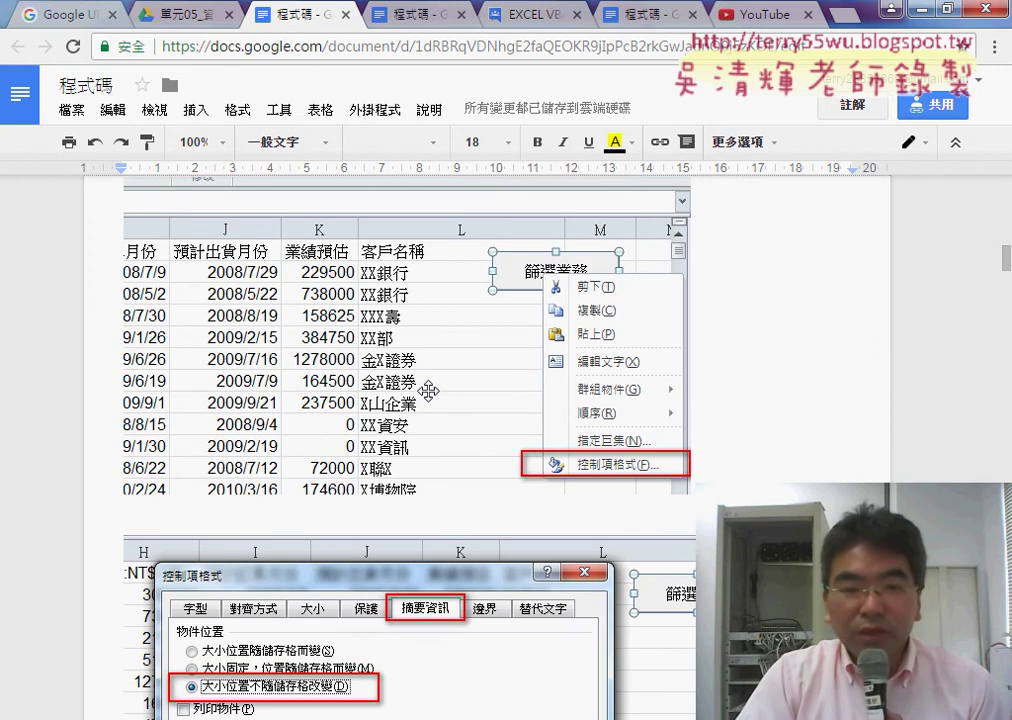
{"action": "scroll", "coordinate": [405, 375], "scroll_direction": "up", "scroll_amount": 1}
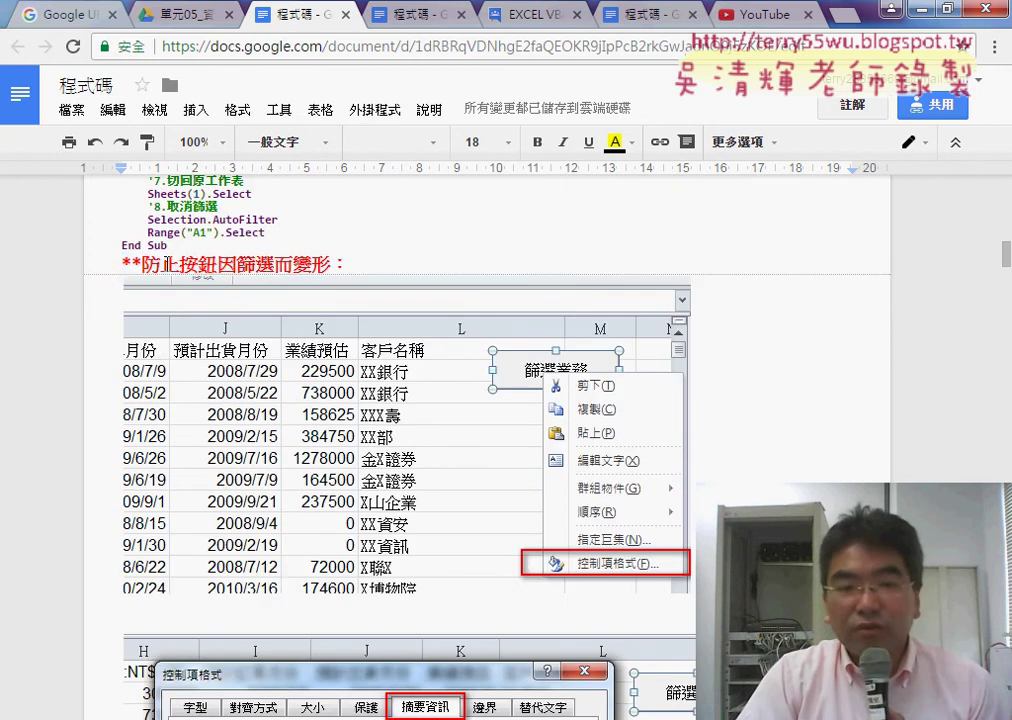
{"action": "left_click_drag", "start_coordinate": [121, 264], "coordinate": [346, 264]}
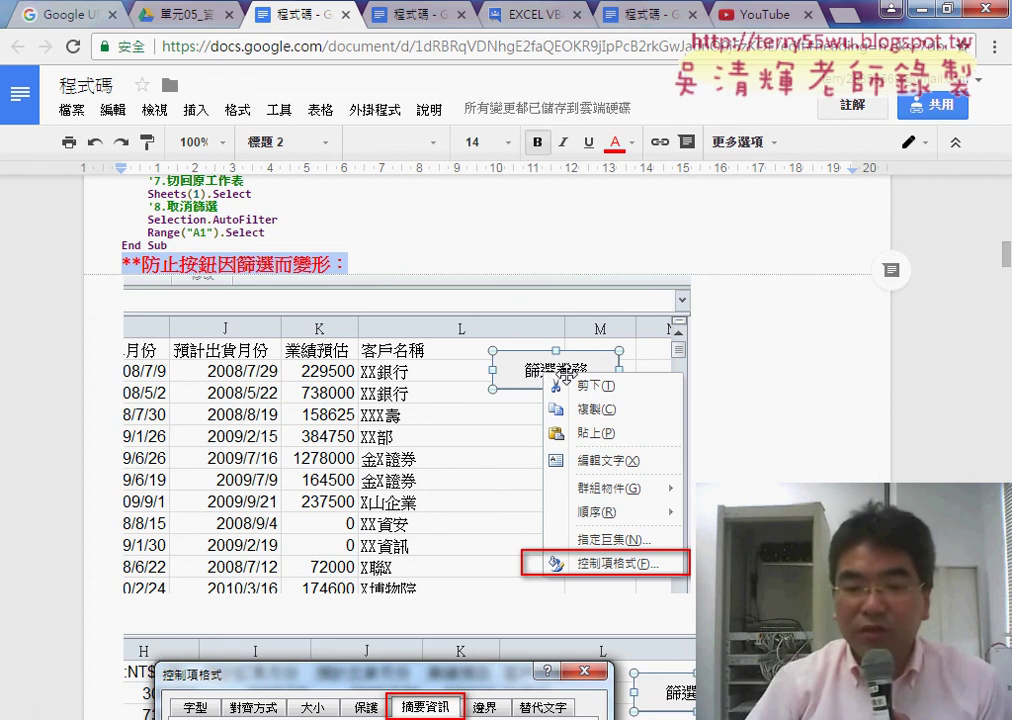
{"action": "scroll", "coordinate": [653, 384], "scroll_direction": "down", "scroll_amount": 2}
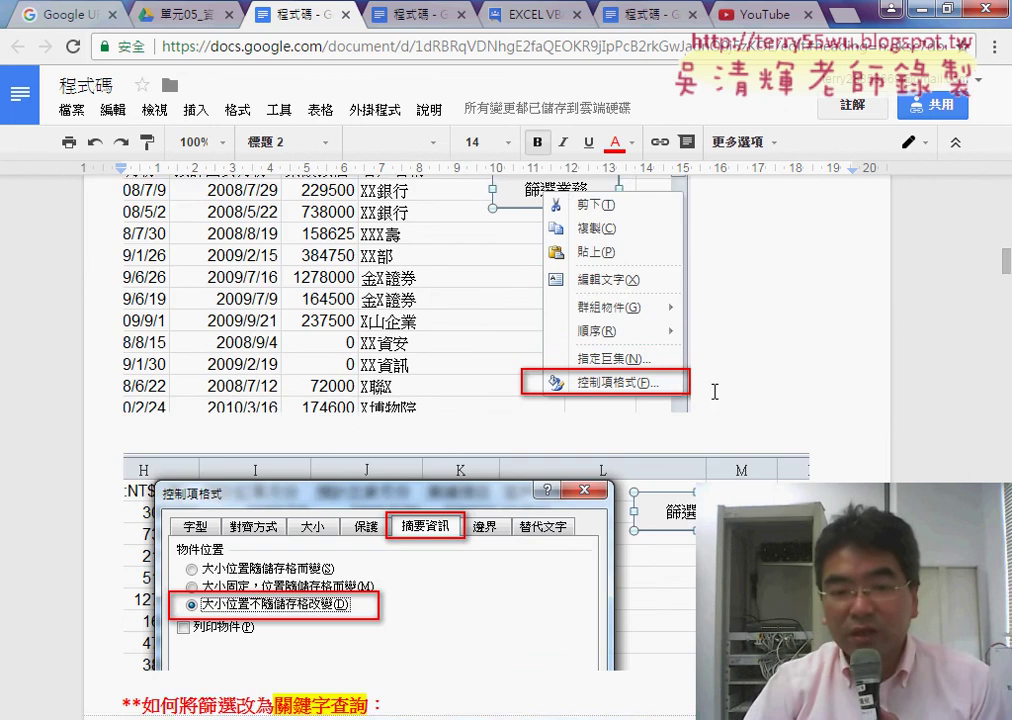
{"action": "scroll", "coordinate": [653, 384], "scroll_direction": "down", "scroll_amount": 1}
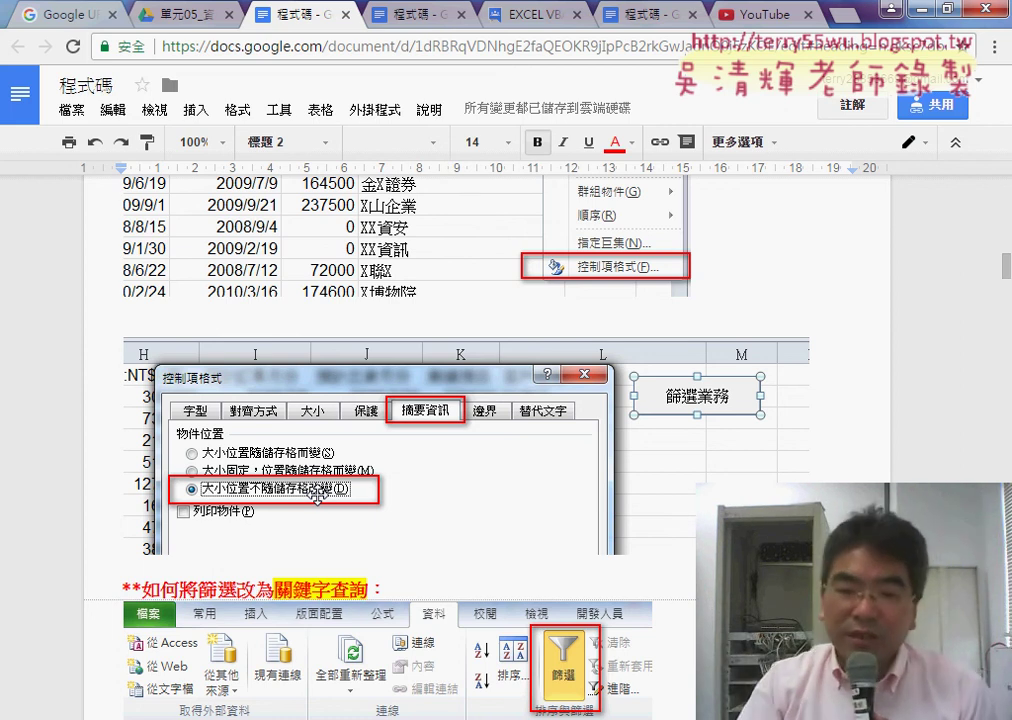
{"action": "scroll", "coordinate": [470, 487], "scroll_direction": "down", "scroll_amount": 2}
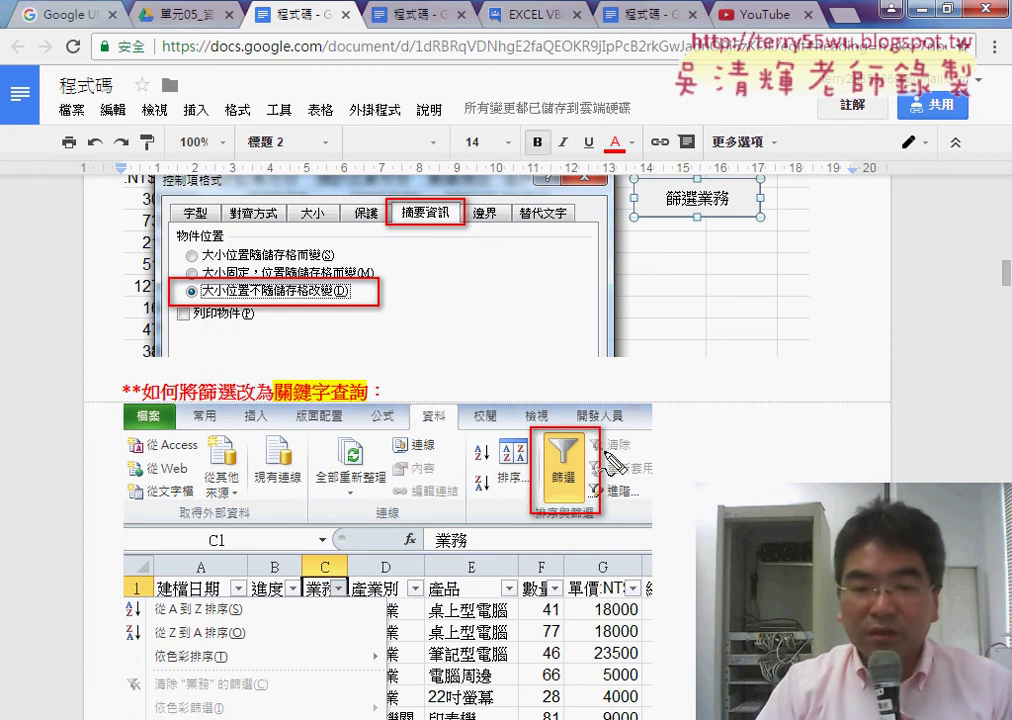
{"action": "left_click_drag", "start_coordinate": [577, 539], "coordinate": [595, 536]}
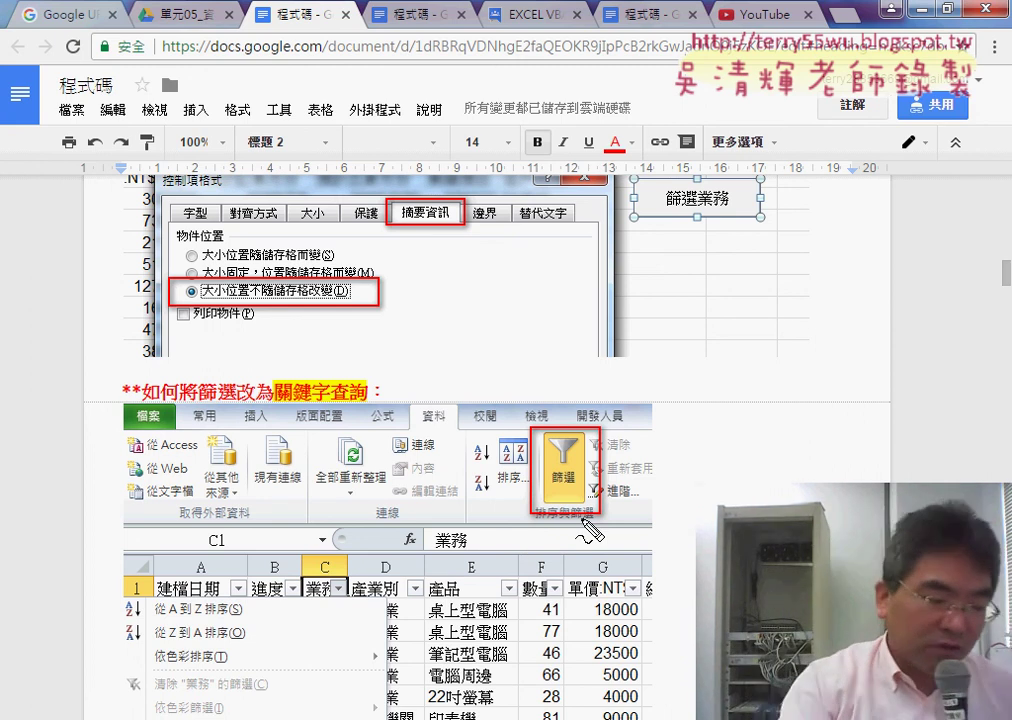